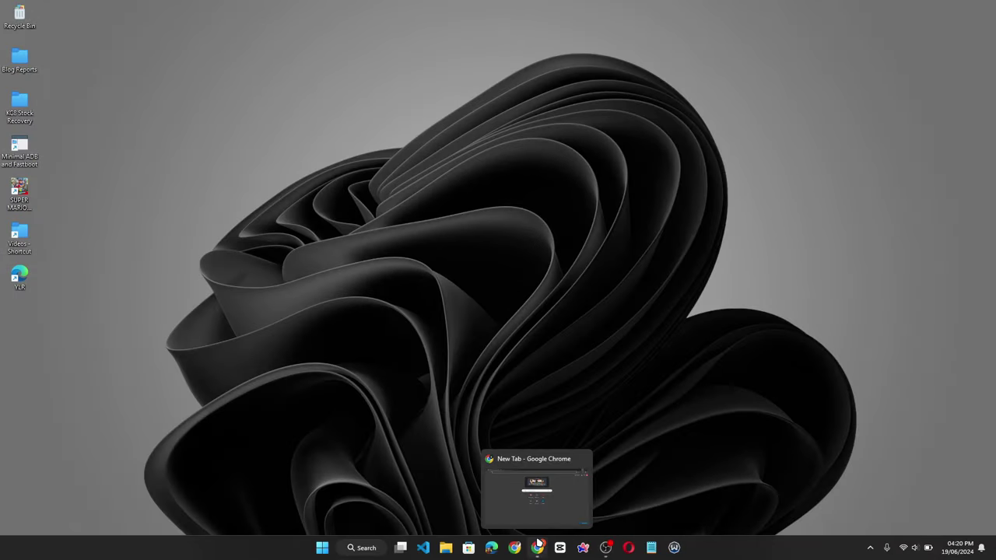
- Search 'office deployment tool' in Chrome and download officedeploymenttool_17531-20046.exe from the Download Center
left_click(538, 544)
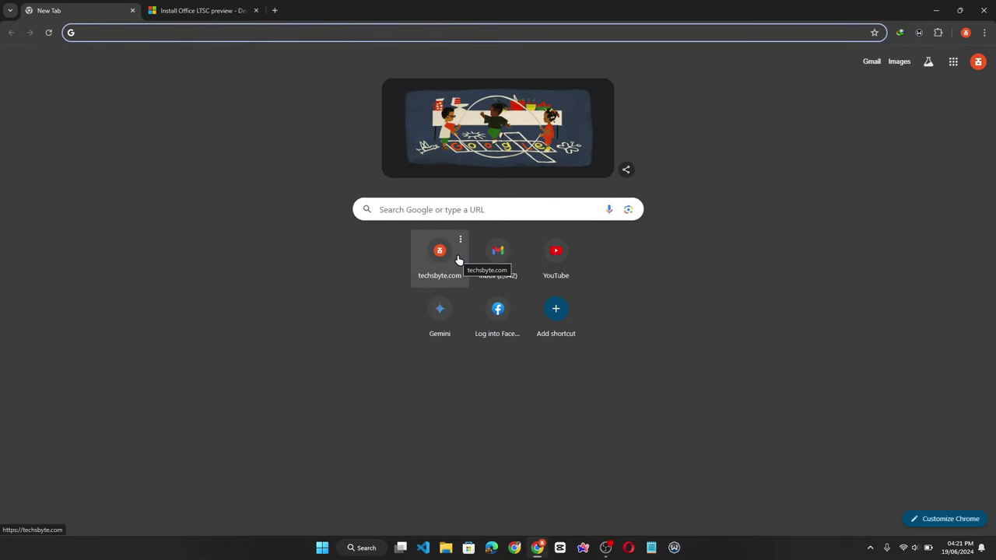
type("office")
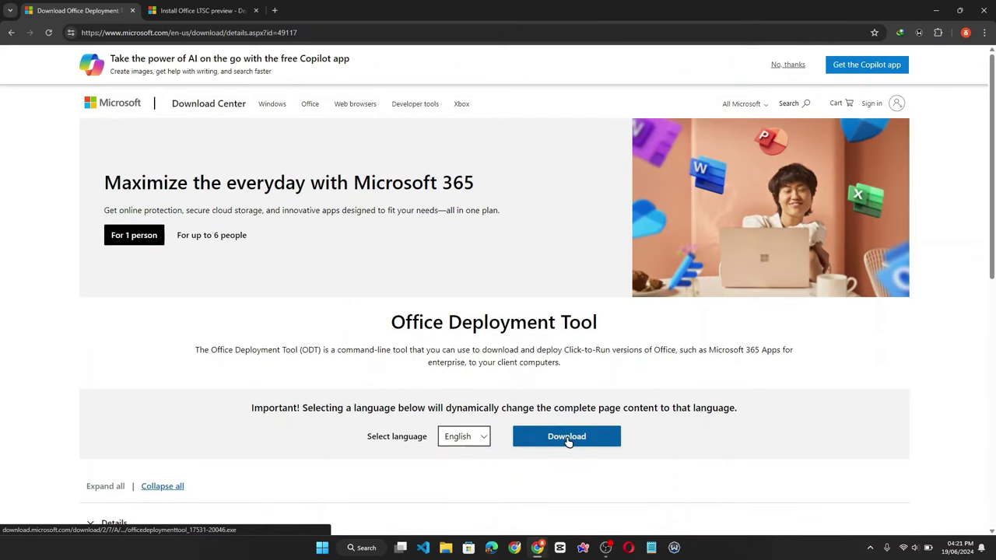
left_click(558, 444)
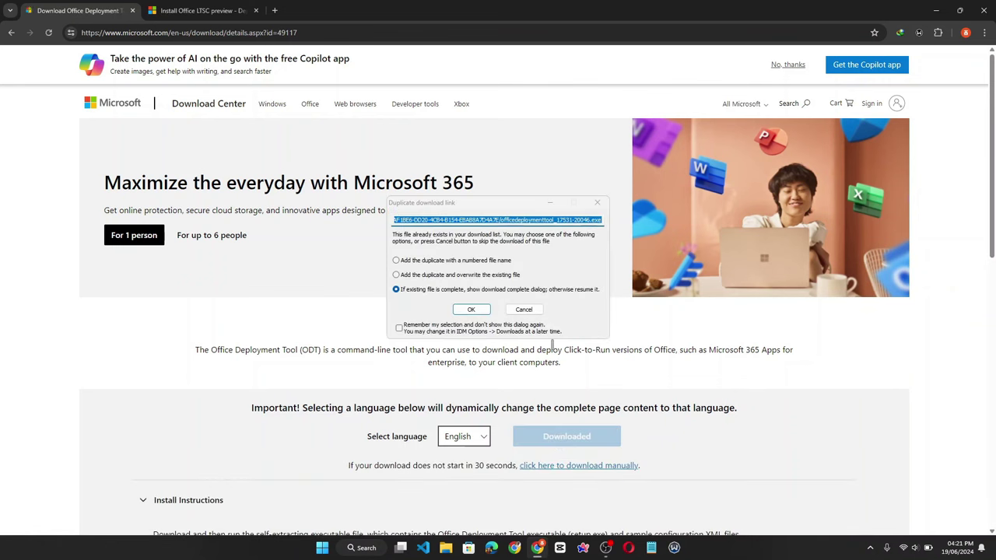
left_click(469, 309)
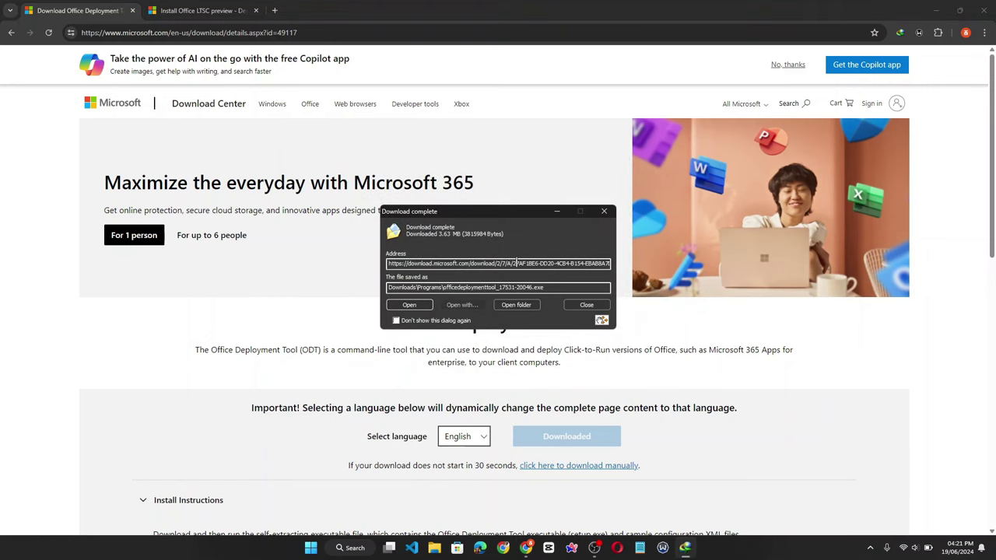
left_click(605, 211)
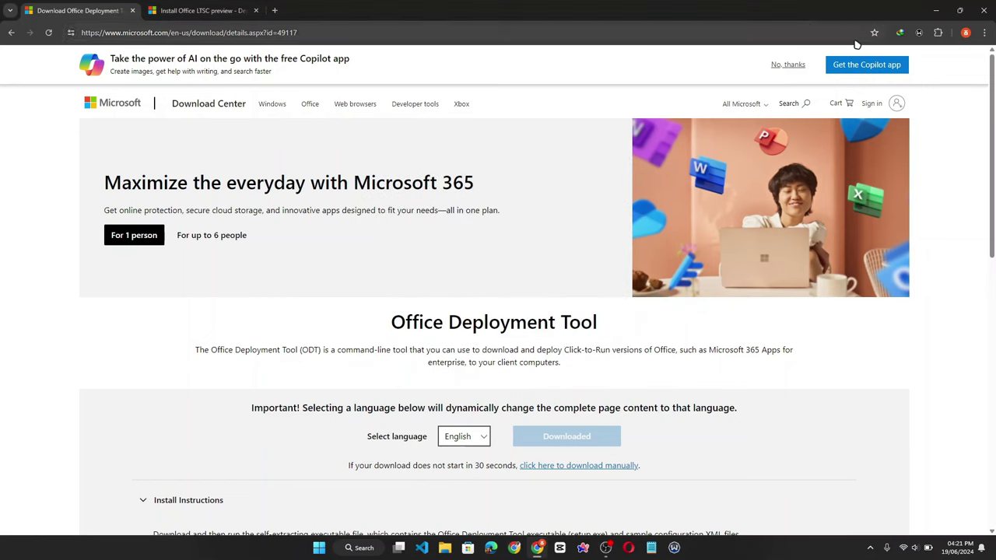
left_click(936, 10)
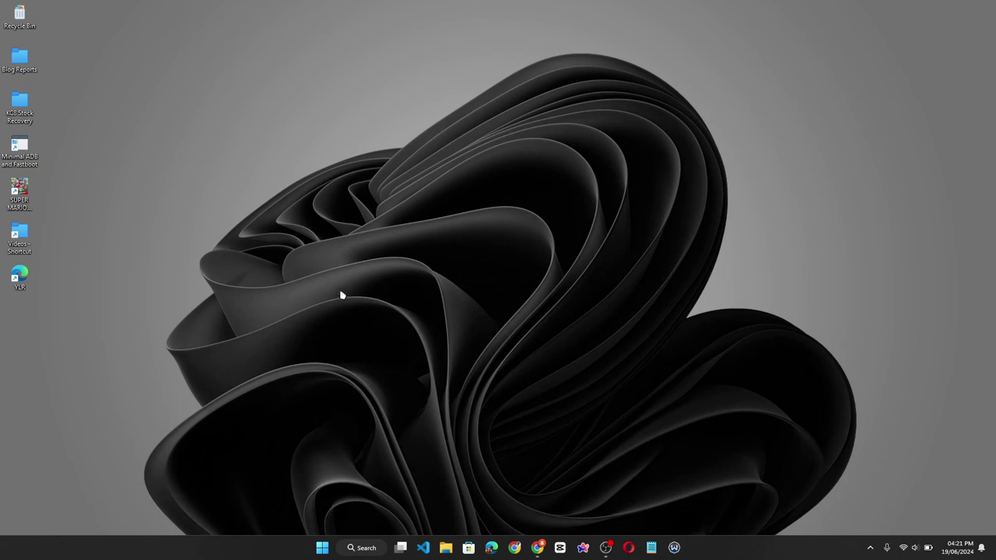
- Add a new folder on the desktop and name it 'Office 2024'
right_click(308, 304)
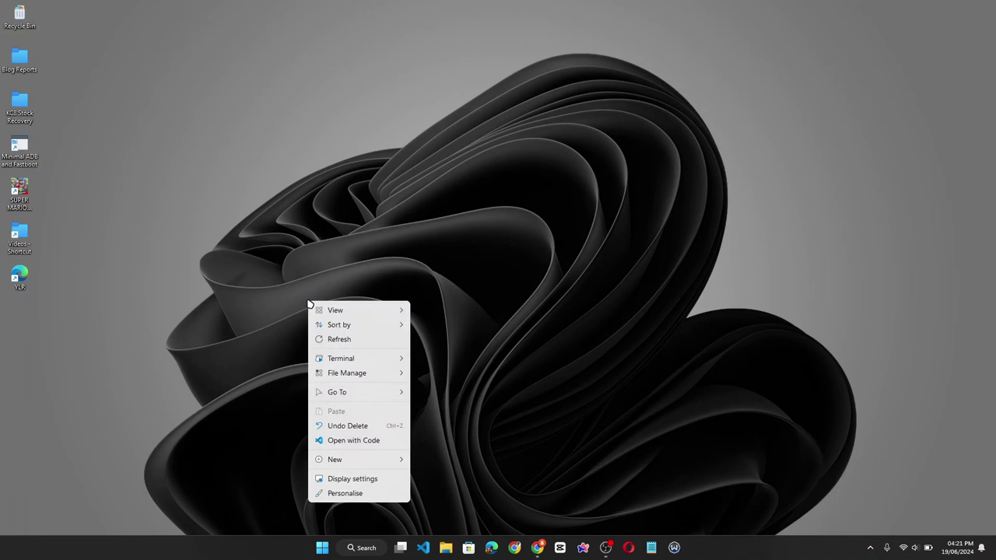
mouse_move(370, 459)
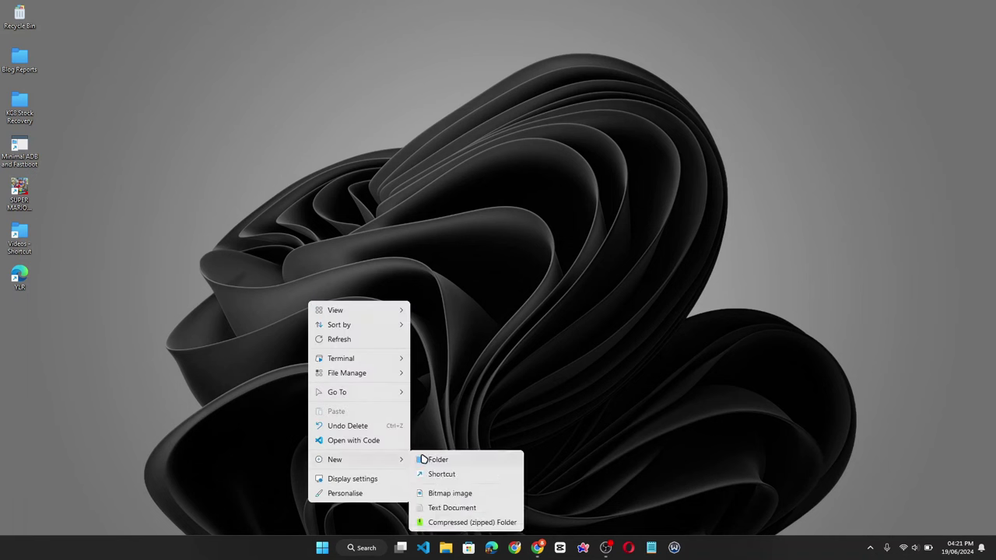
left_click(424, 459)
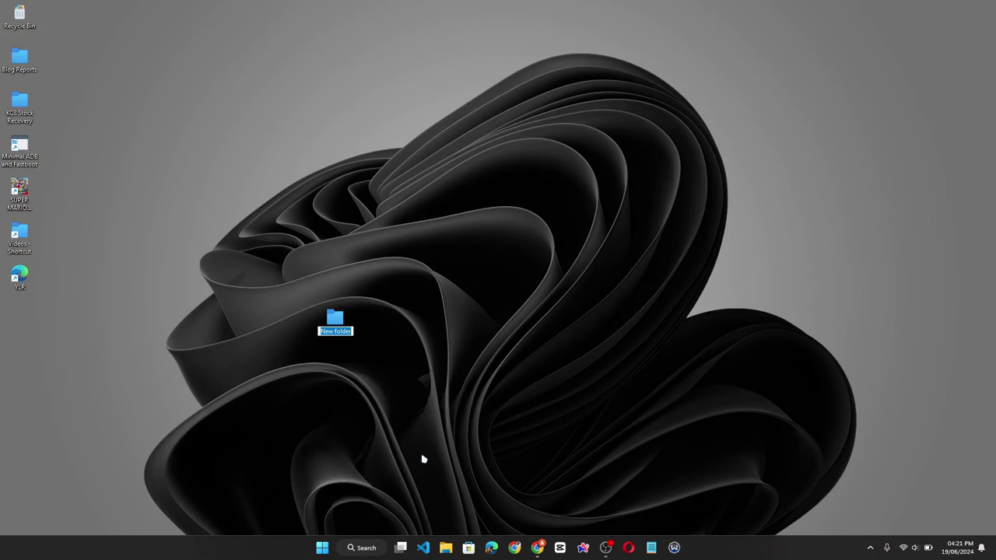
type("Office 2024")
key("Return")
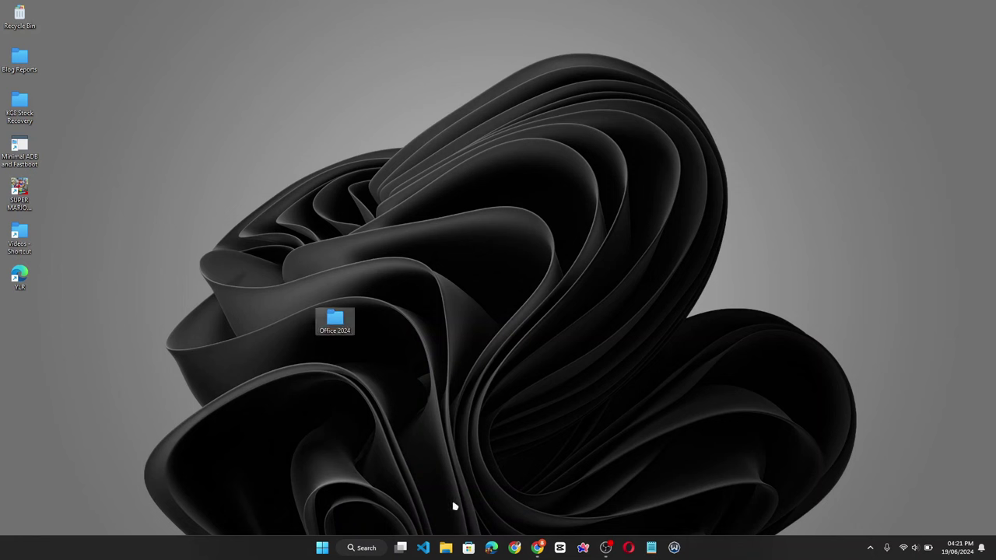
- Launch officedeploymenttool from Downloads > Programs and accept its licence terms
left_click(446, 548)
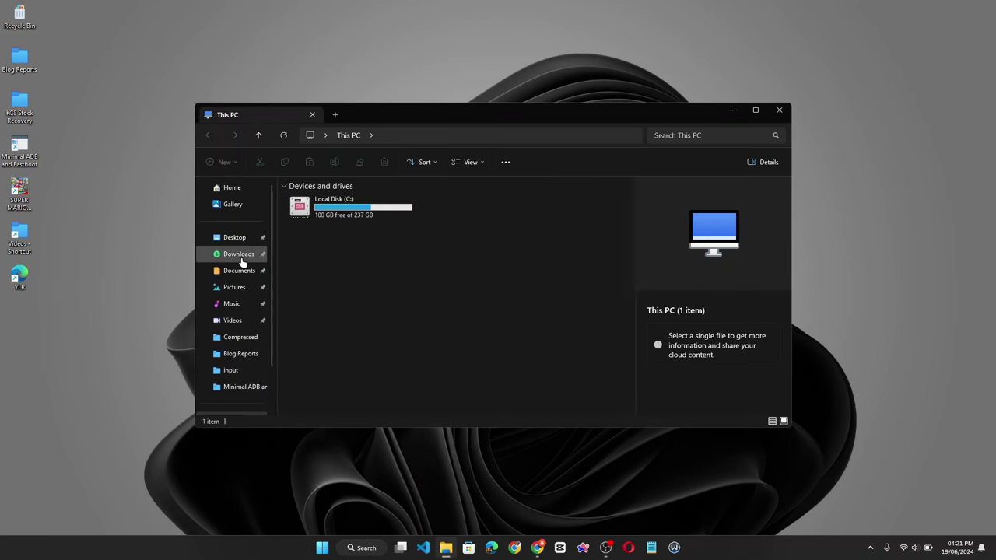
left_click(241, 259)
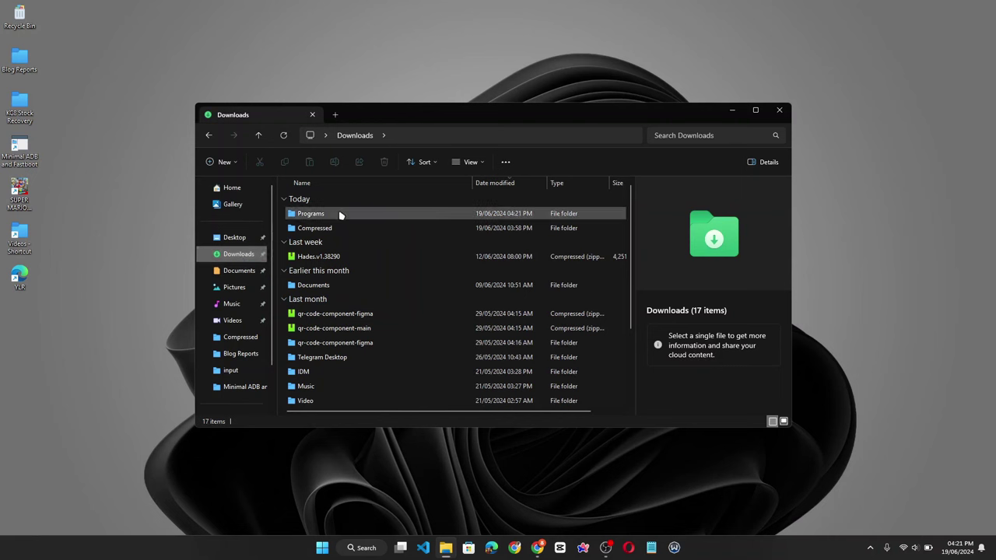
double_click(339, 215)
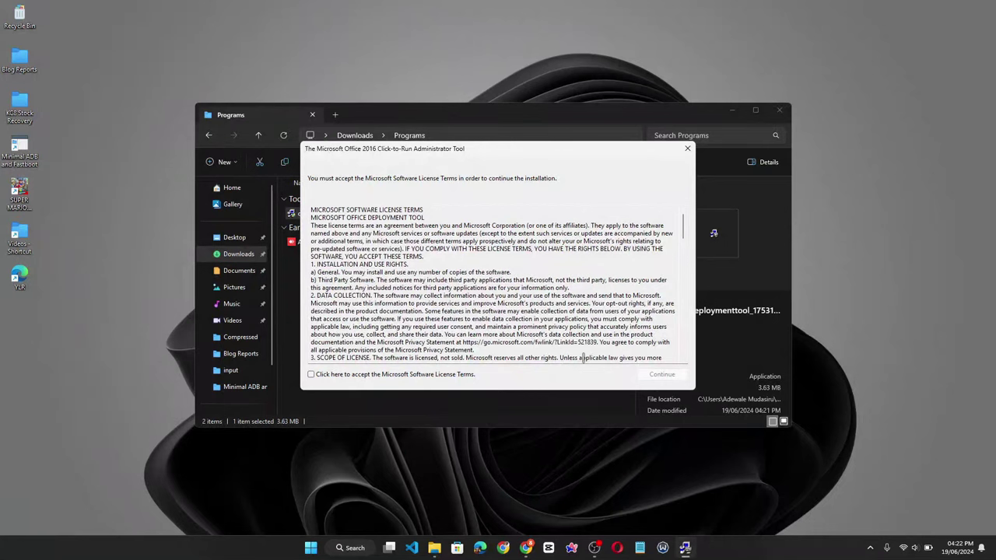
left_click(414, 376)
left_click(661, 375)
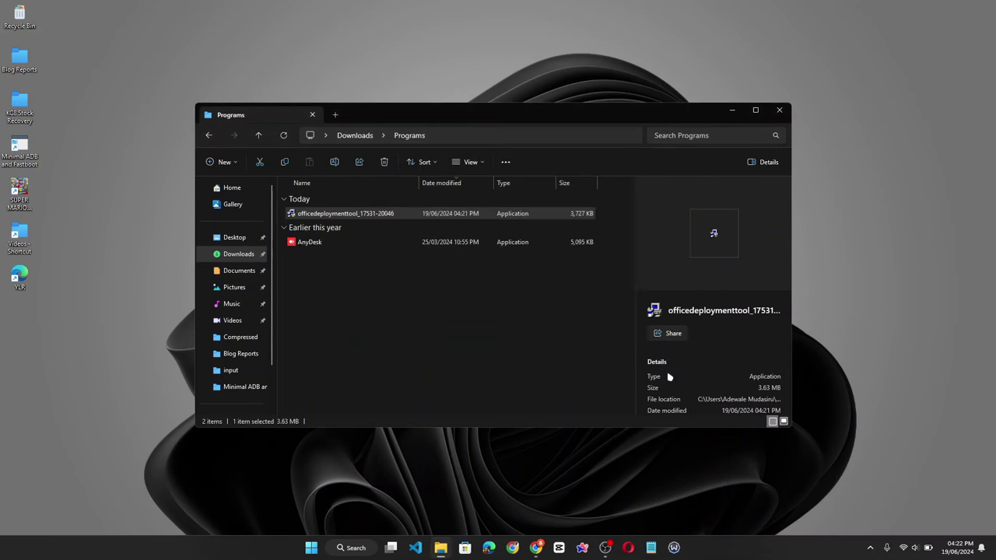
- Extract the tool's files into the Office 2024 desktop folder and dismiss the success message
double_click(511, 329)
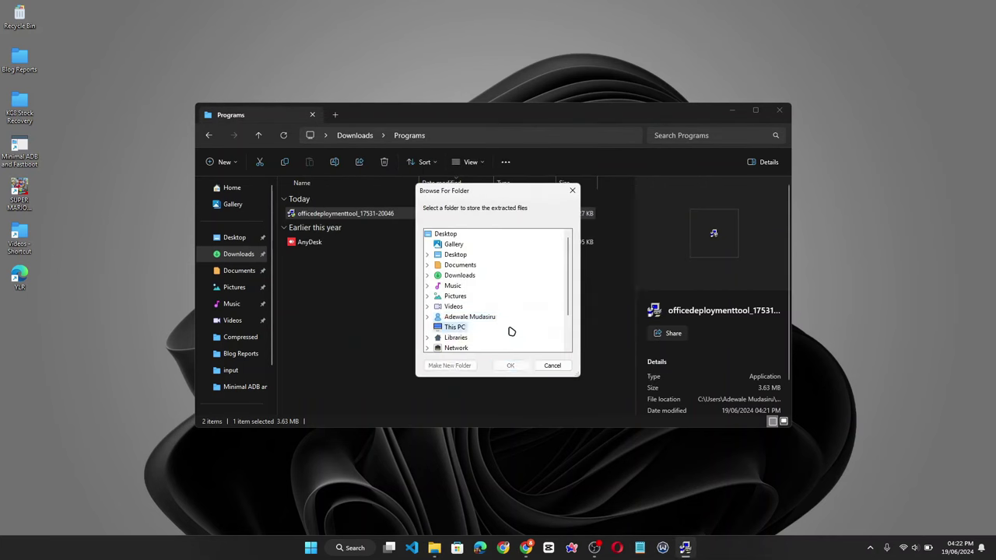
left_click_drag(568, 270, 563, 338)
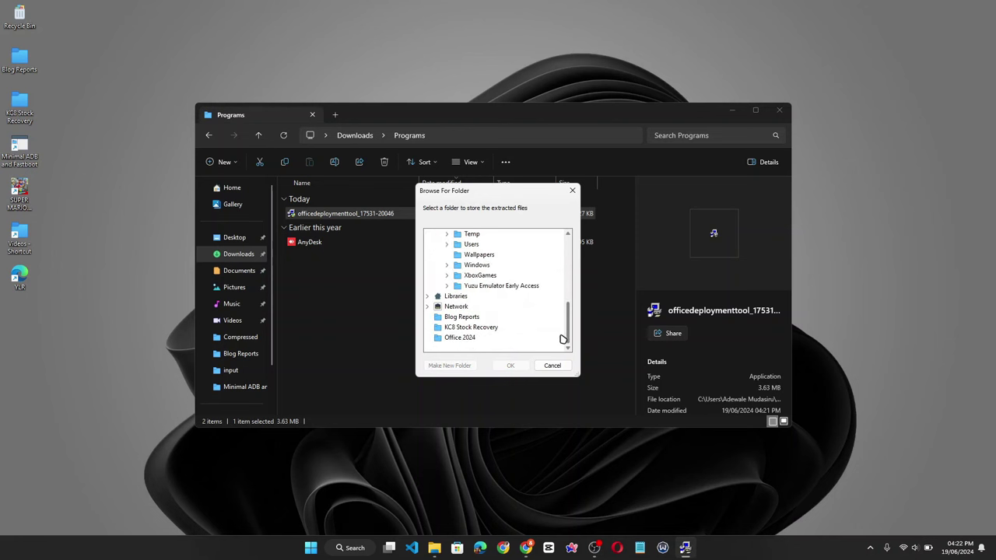
left_click(462, 339)
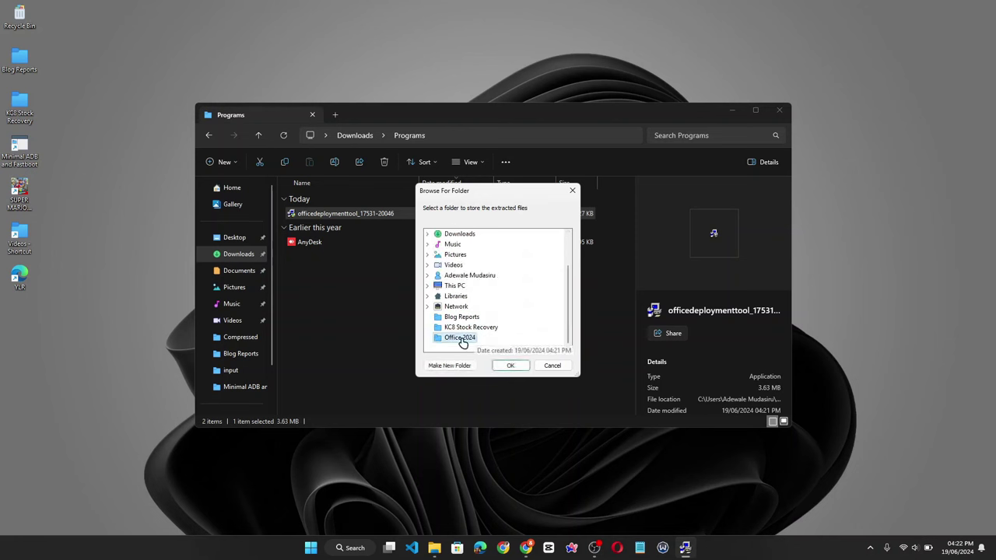
left_click(511, 365)
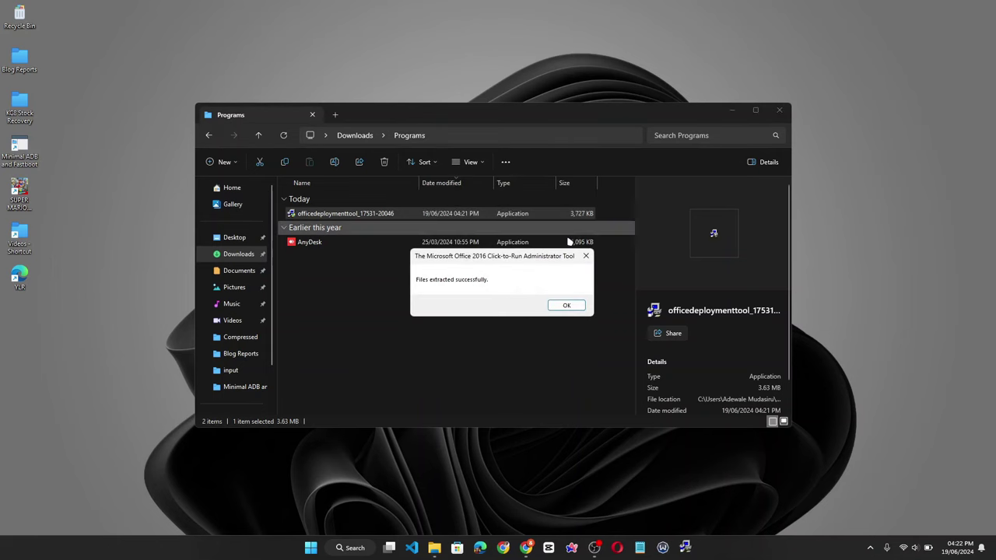
left_click(573, 308)
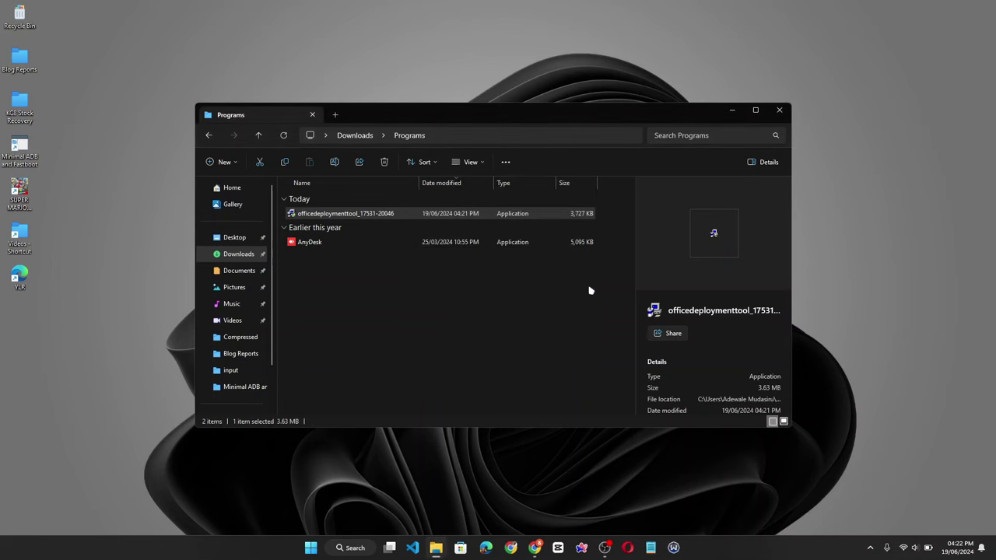
- Open the Office 2024 folder and delete the first three configuration files
left_click(733, 112)
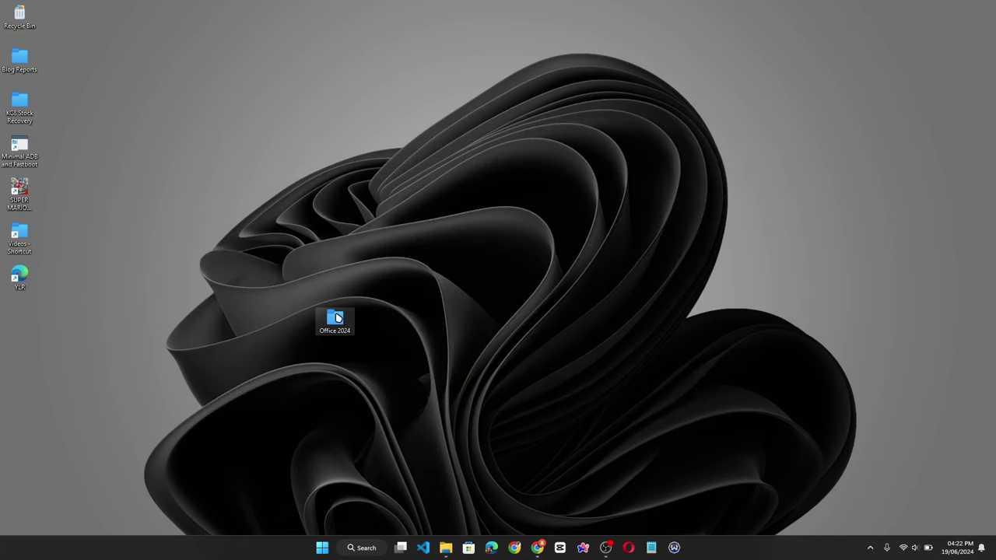
double_click(337, 318)
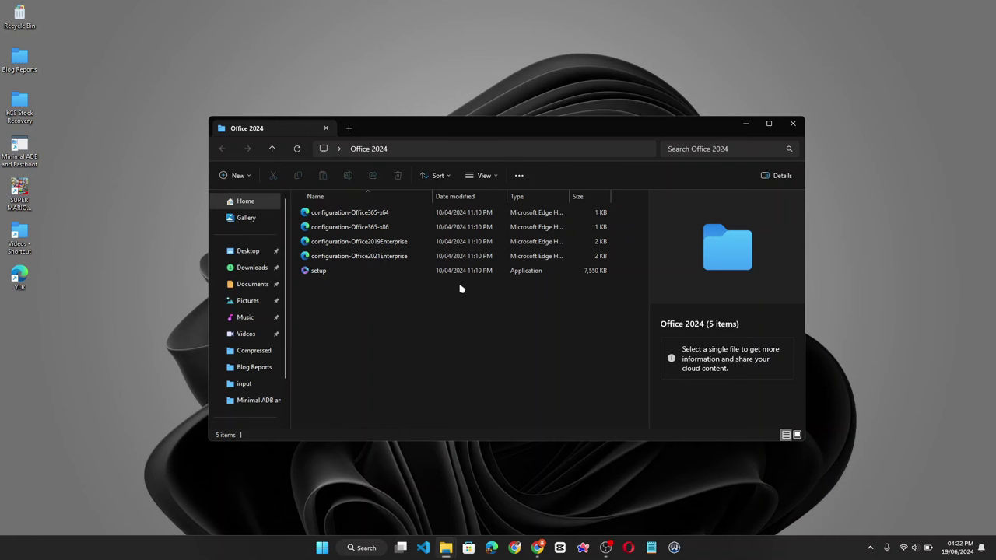
left_click_drag(620, 212, 477, 246)
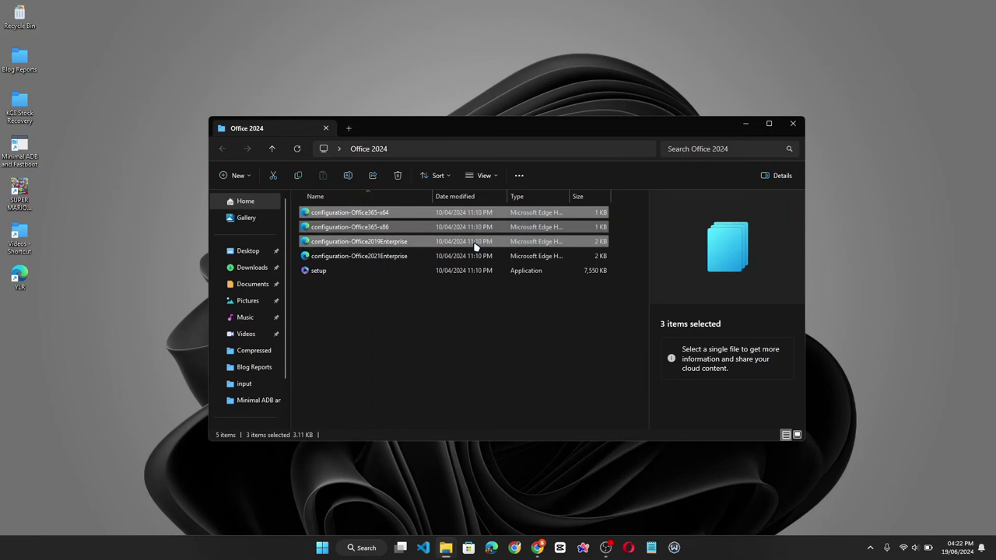
key("Delete")
- Rename configuration-Office2021Enterprise to 'configuration'
left_click(397, 214)
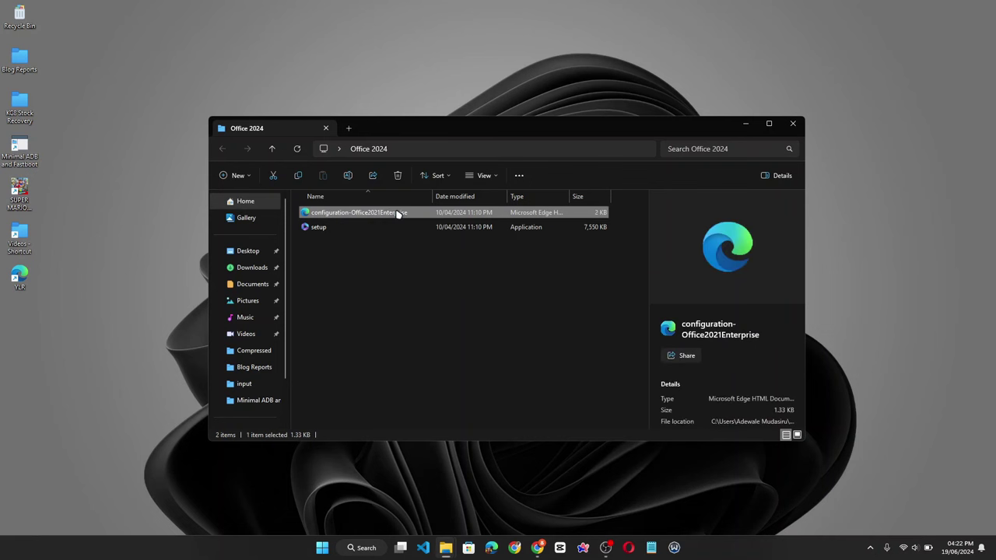
right_click(397, 214)
left_click(430, 447)
key("End")
key("BackSpace")
key("BackSpace")
key("BackSpace")
key("BackSpace")
key("BackSpace")
key("BackSpace")
key("BackSpace")
key("BackSpace")
key("BackSpace")
key("BackSpace")
key("BackSpace")
key("BackSpace")
key("BackSpace")
key("BackSpace")
key("BackSpace")
key("BackSpace")
key("BackSpace")
key("BackSpace")
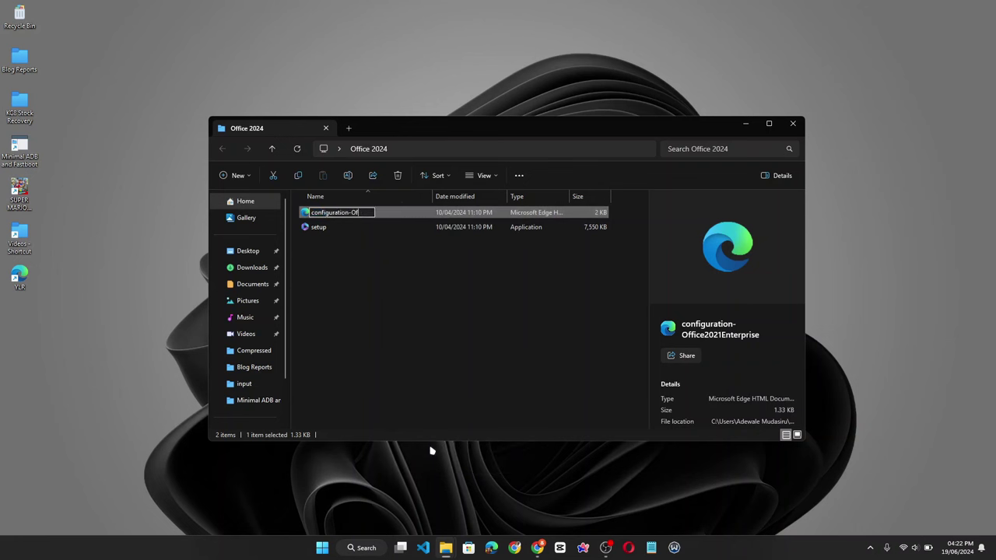
key("BackSpace")
key("BackSpace")
key("Return")
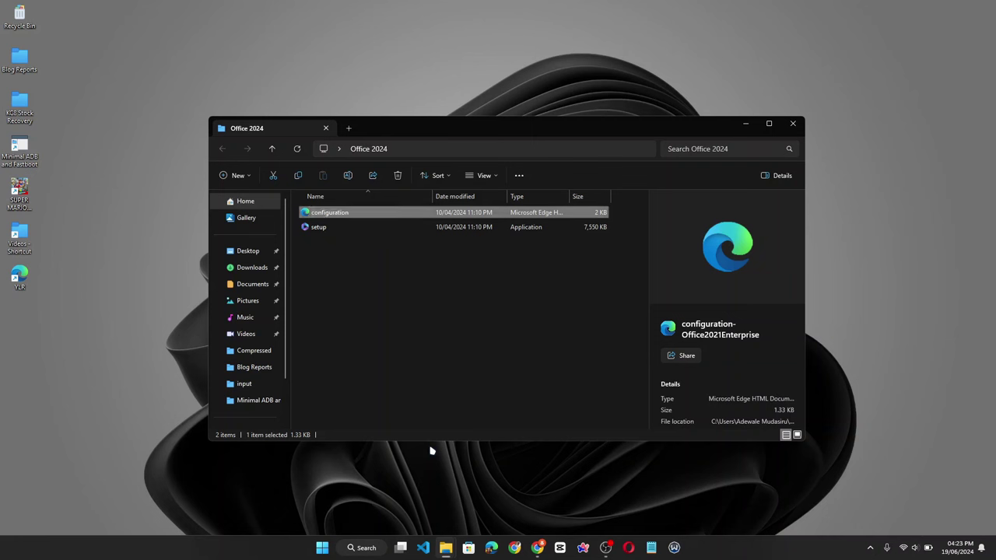
left_click(410, 272)
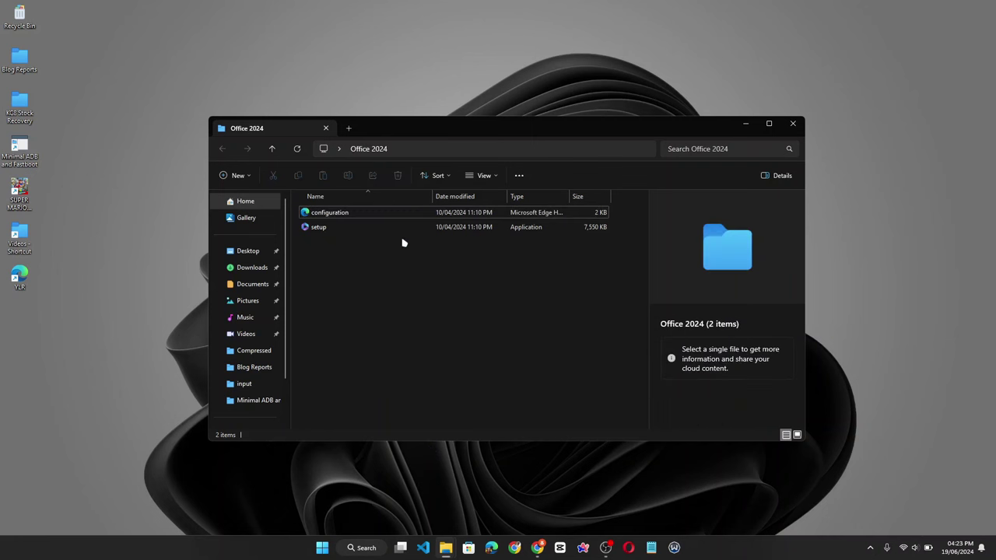
left_click(355, 216)
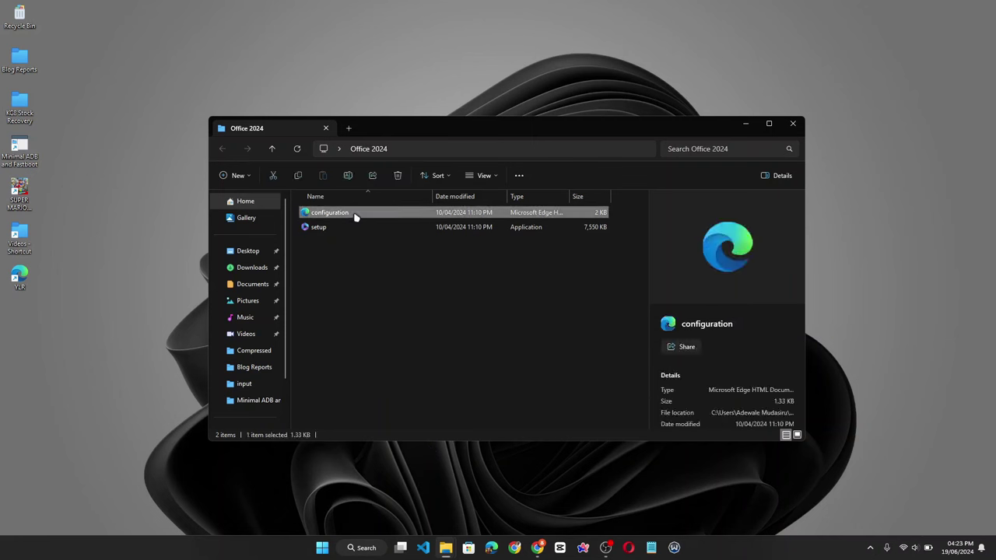
- Open configuration.xml with Code, delete all the Office 2021 sample text, and save it empty
right_click(355, 217)
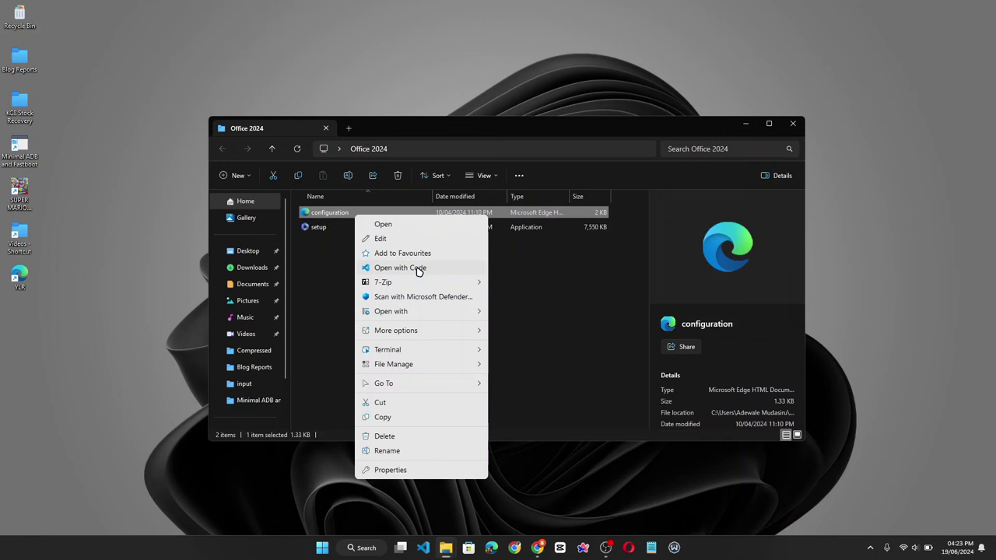
left_click(418, 270)
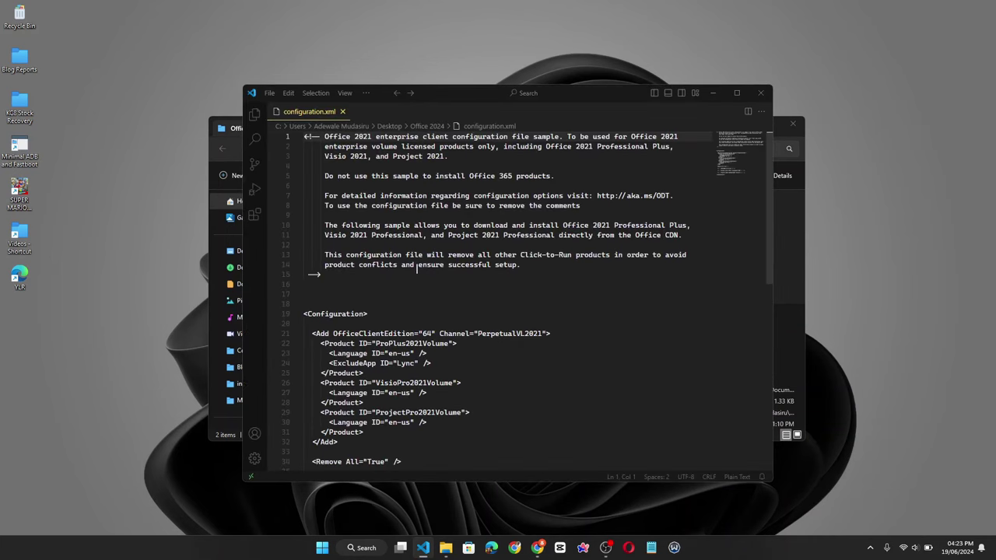
key("ctrl+a")
scroll(471, 306, "down", 1)
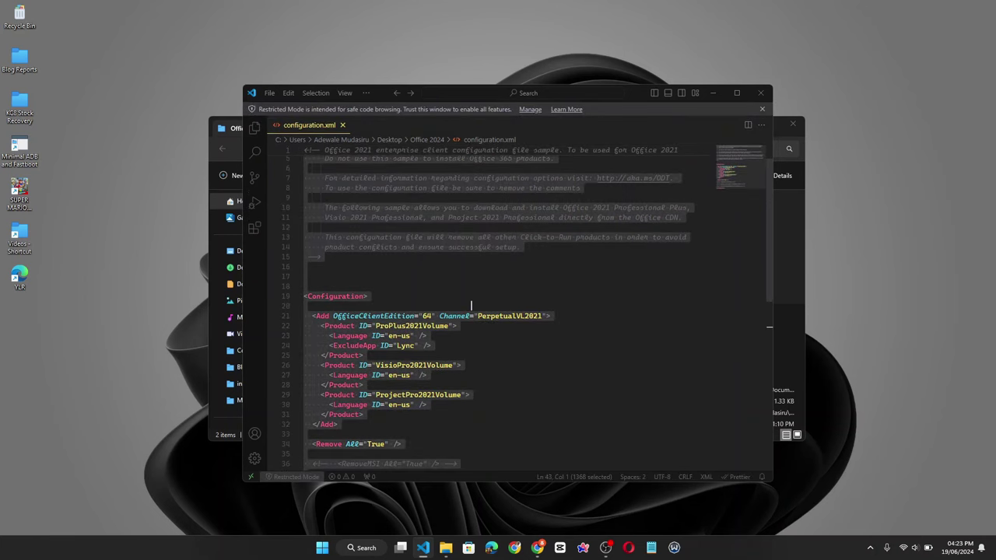
key("BackSpace")
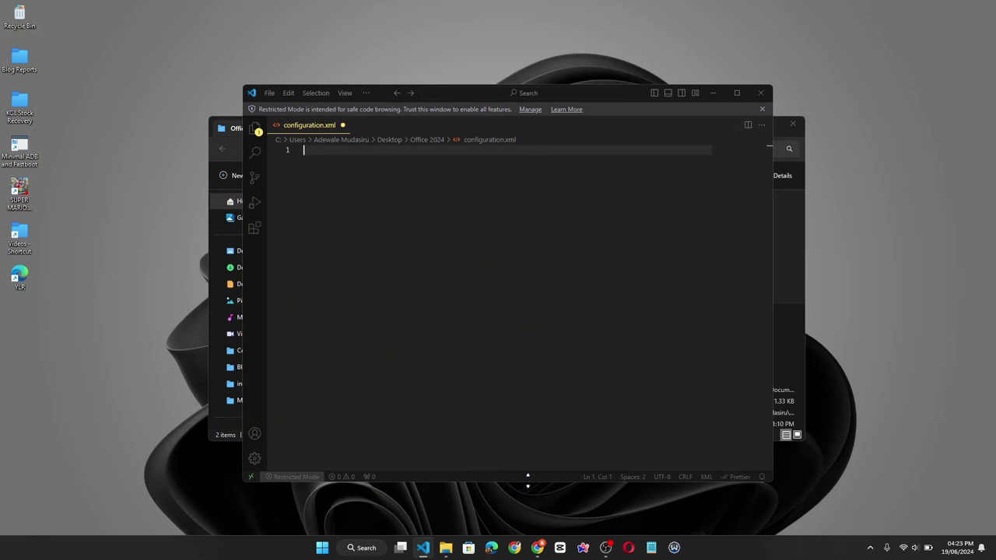
key("ctrl+s")
left_click(538, 545)
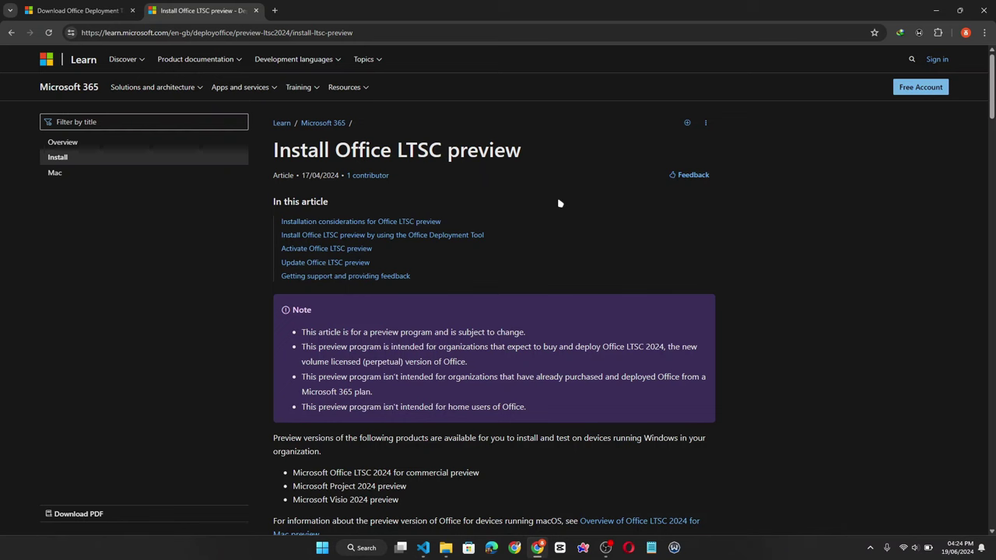
- Scroll to the article's 'Example configuration.xml file' and copy its XML block
scroll(582, 256, "down", 6)
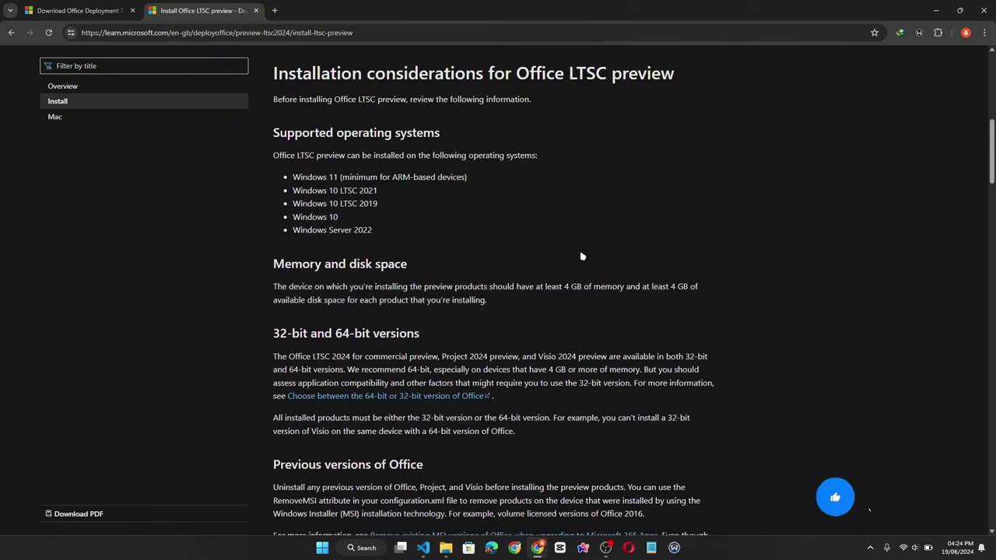
scroll(582, 256, "down", 8)
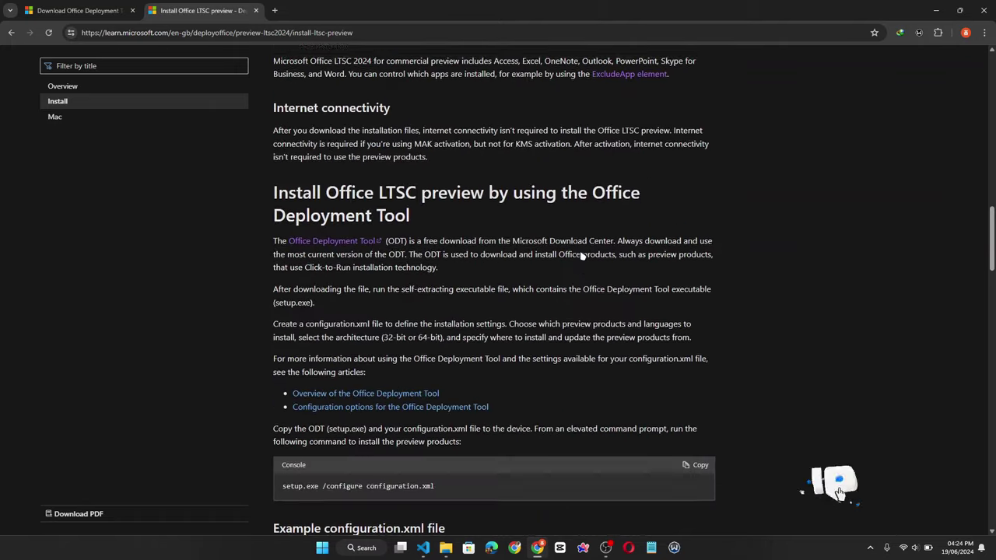
scroll(582, 256, "down", 5)
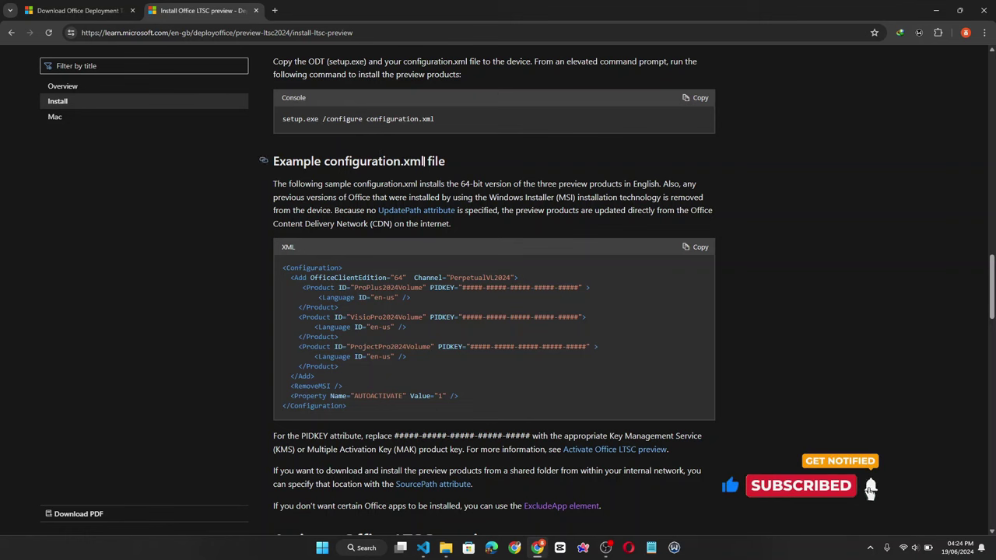
scroll(290, 172, "down", 1)
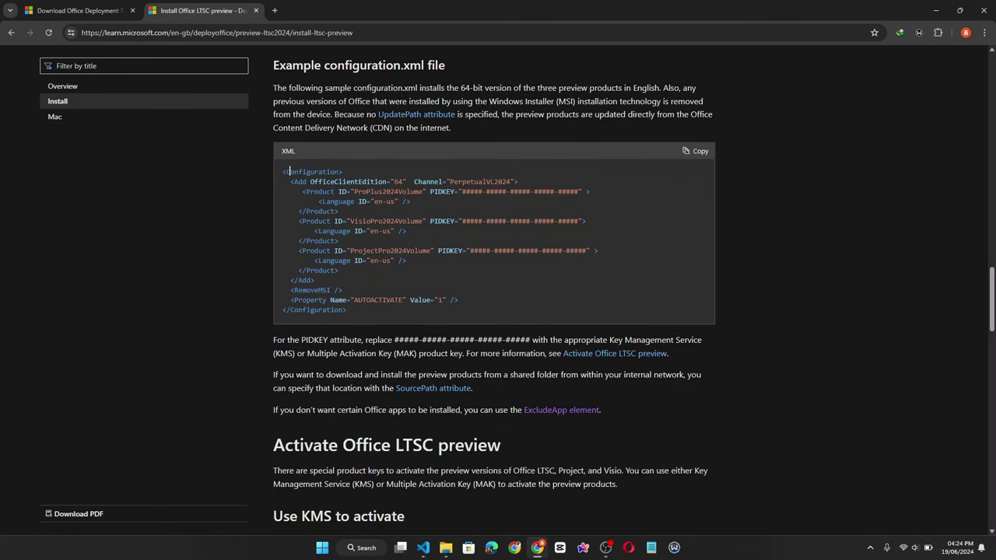
left_click(695, 151)
- Paste the example XML into configuration.xml and delete the Visio and Project product blocks
left_click(423, 548)
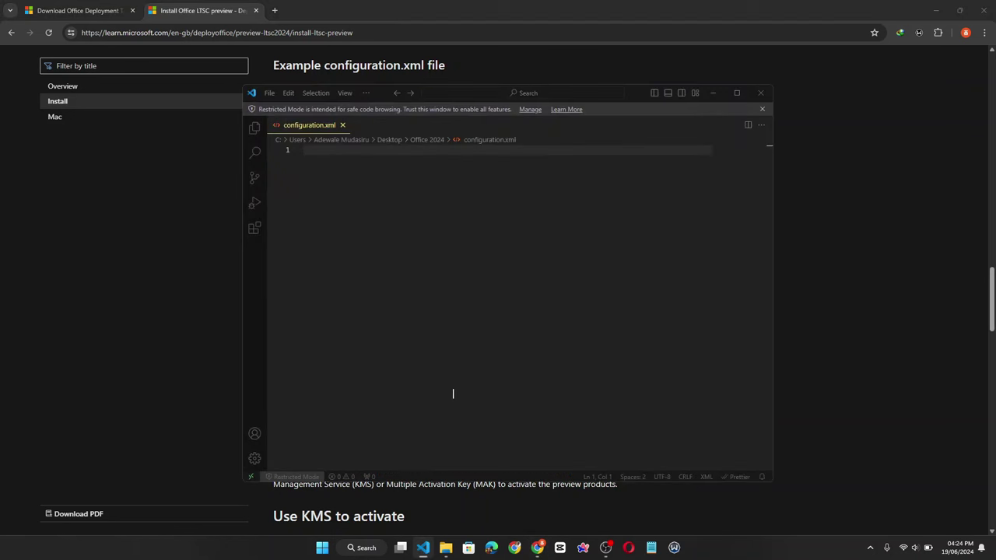
key("ctrl+v")
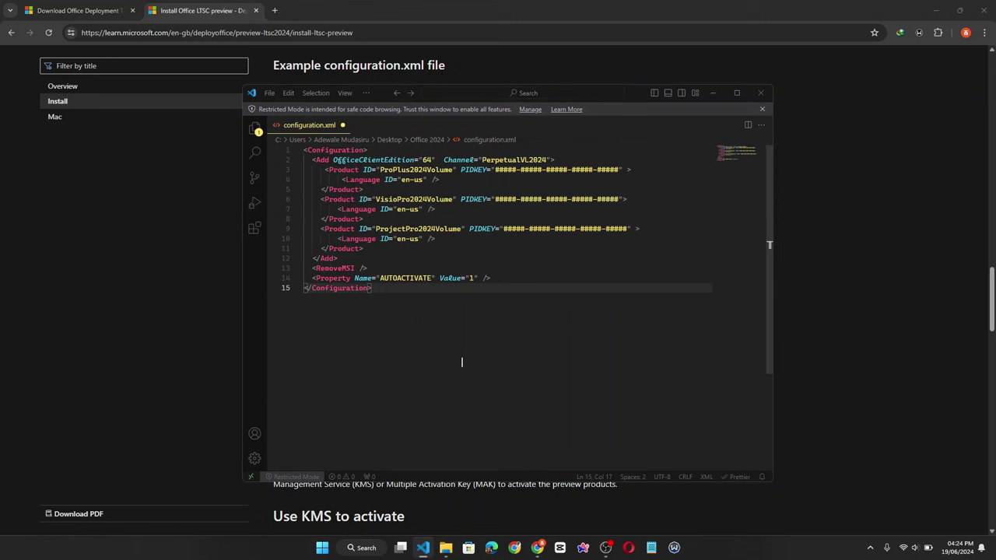
left_click(321, 199)
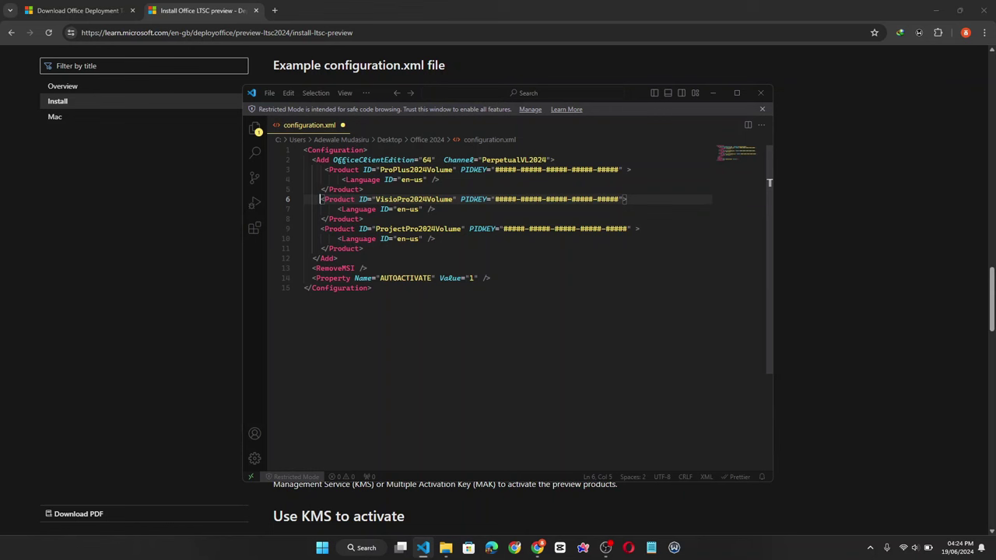
left_click_drag(320, 199, 446, 249)
key("BackSpace")
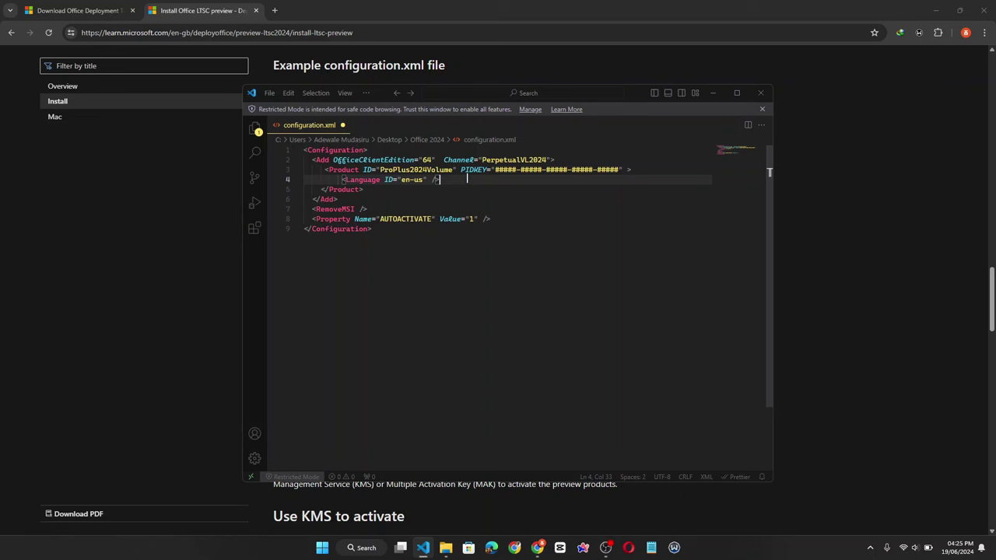
- Add <ExcludeApp ID="PowerPoint" /> below the Language line and save configuration.xml
key("Return")
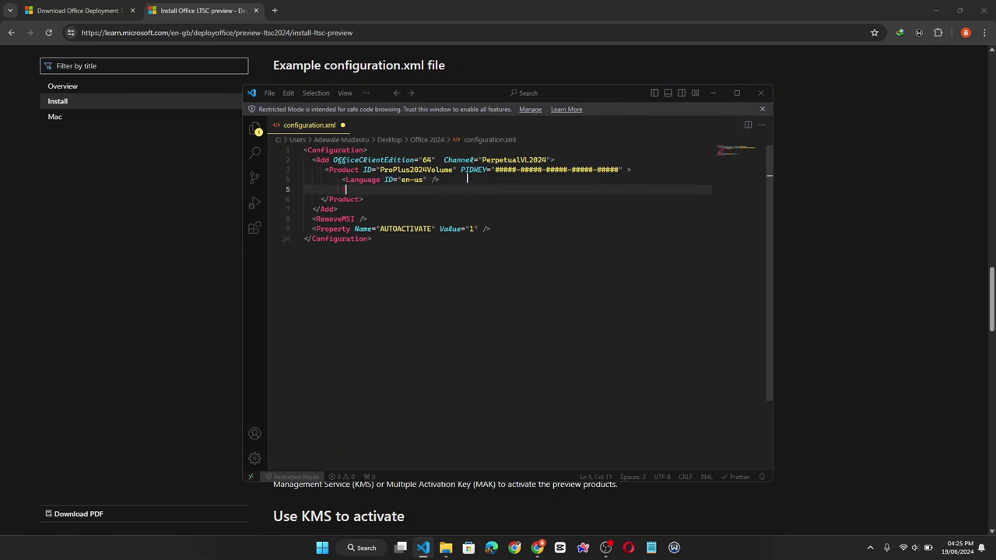
type("<ExcludeApp ID")
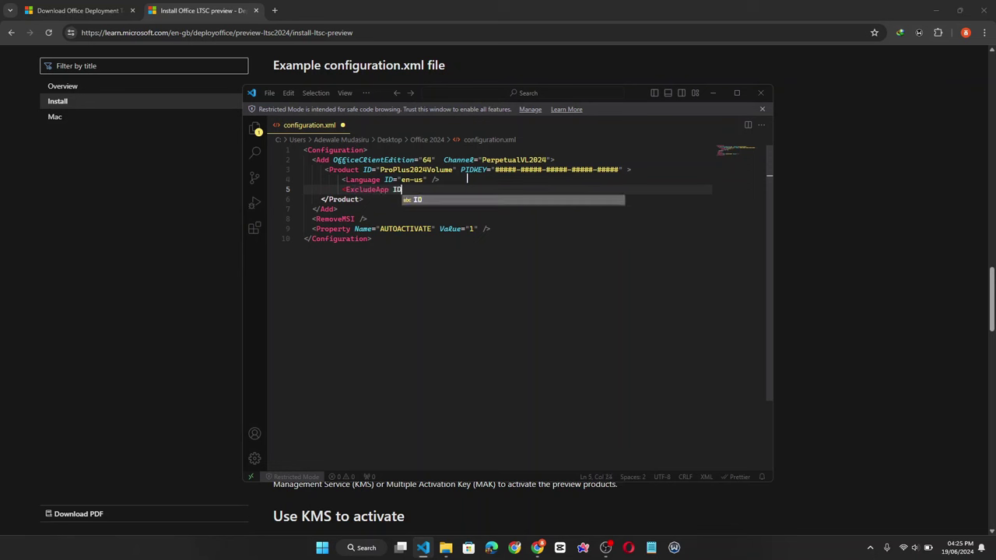
type("=\"")
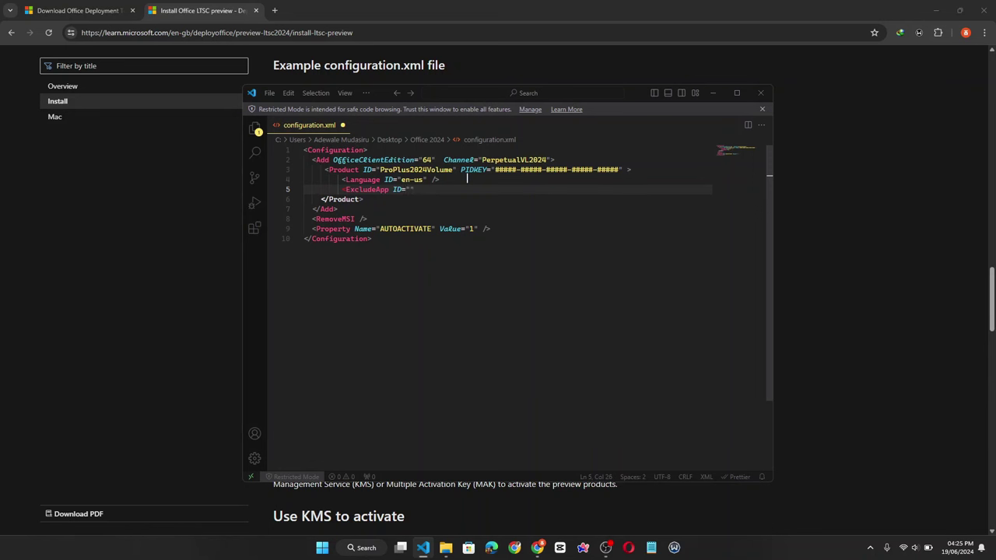
type("PowerPoint\" />")
key("ctrl+s")
left_click(652, 549)
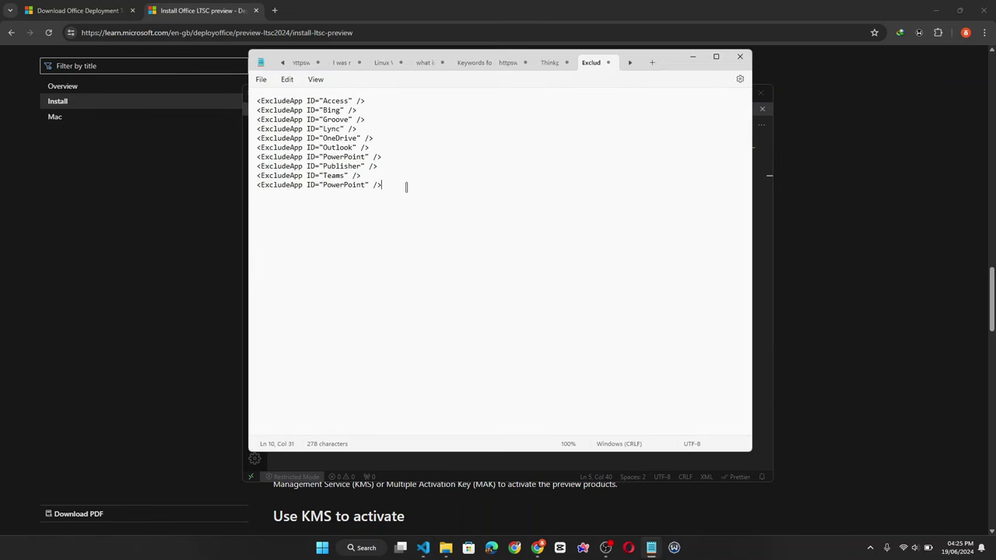
- Select the ten ExcludeApp lines in the Notepad list
left_click_drag(407, 186, 250, 107)
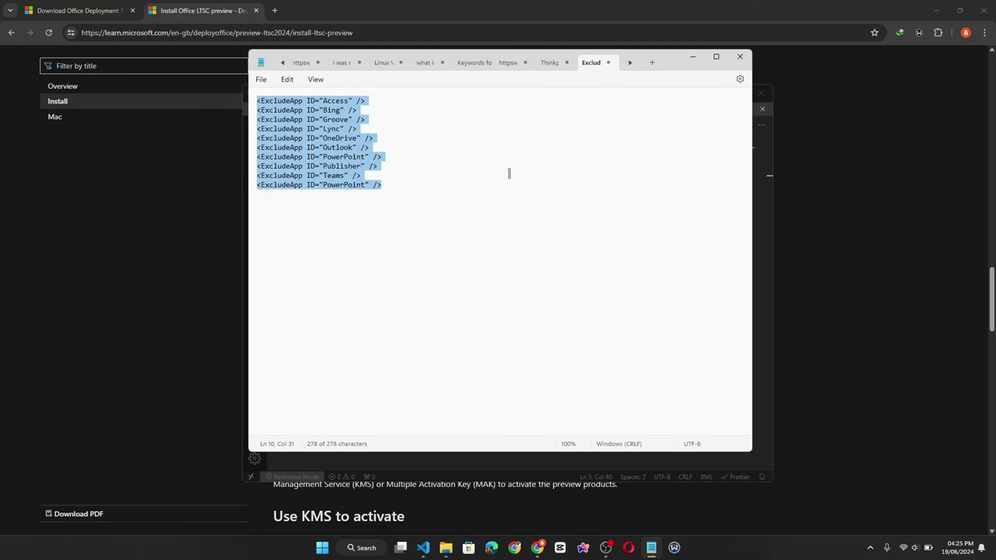
- Replace the single PowerPoint exclusion with the ten pasted ExcludeApp lines and reformat them
left_click(690, 58)
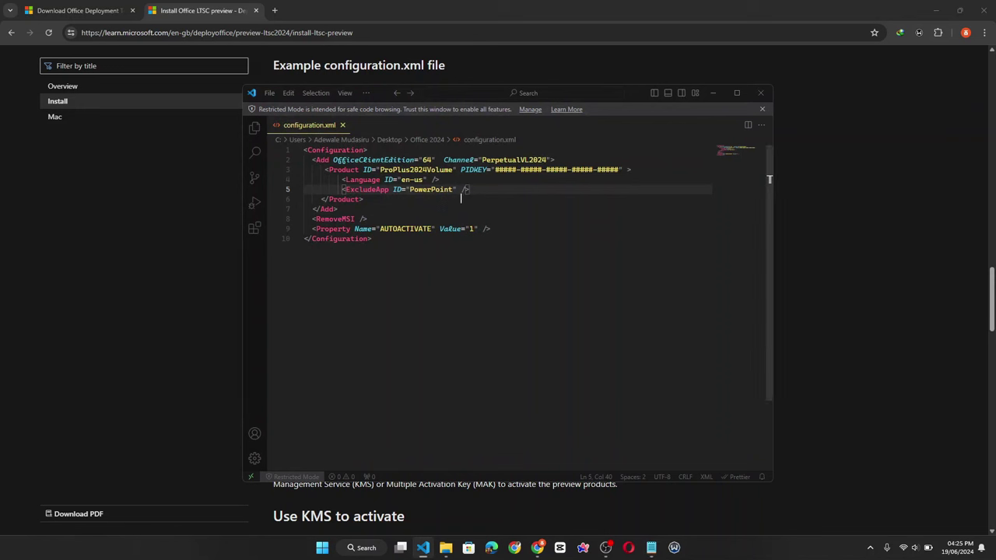
left_click_drag(486, 190, 342, 189)
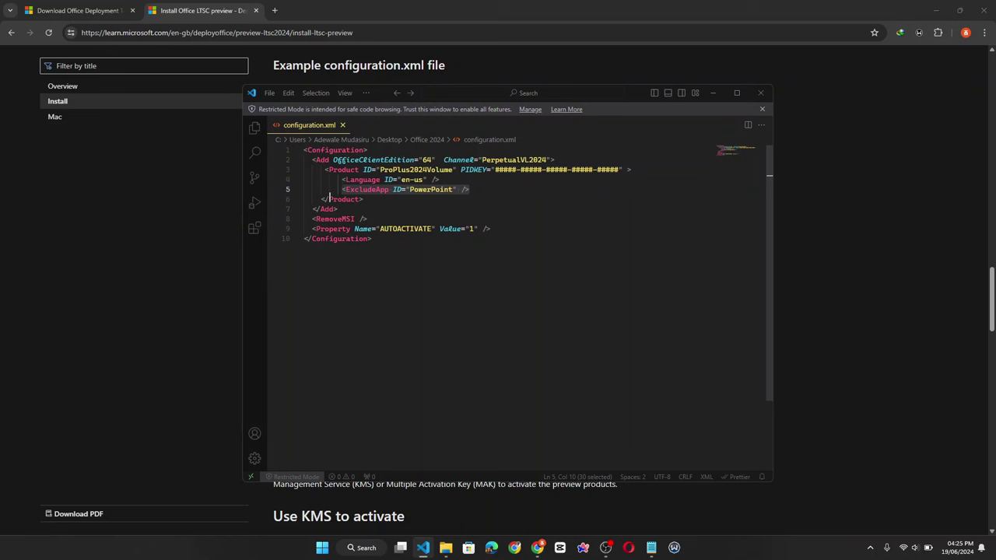
key("ctrl+v")
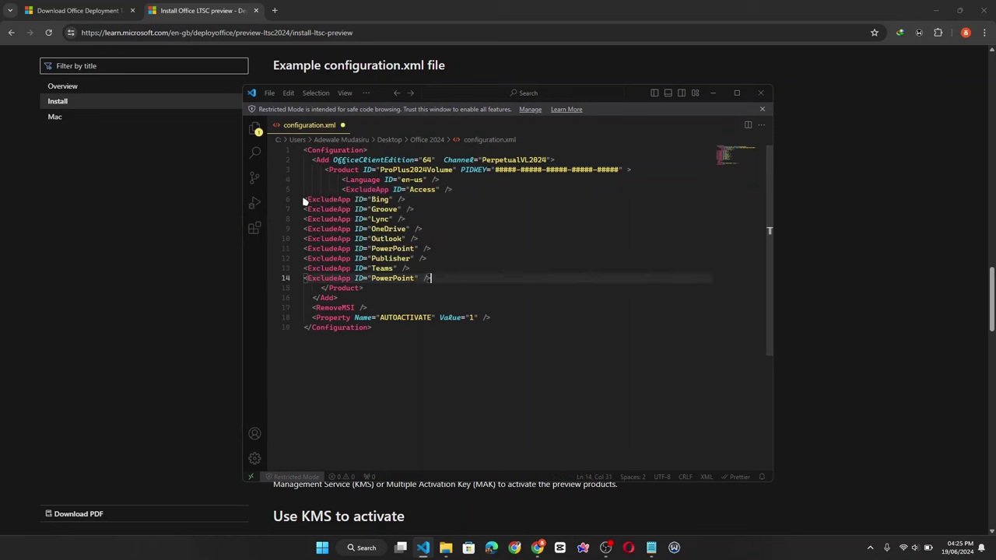
key("shift+alt+f")
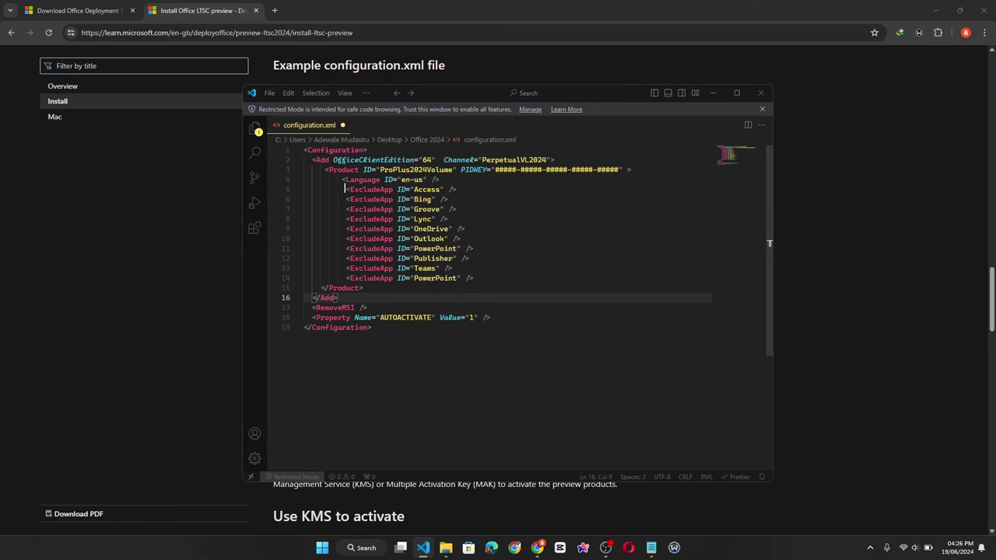
- Delete the Access exclusion line, undo to restore it, and save configuration.xml
left_click_drag(346, 189, 497, 189)
key("BackSpace")
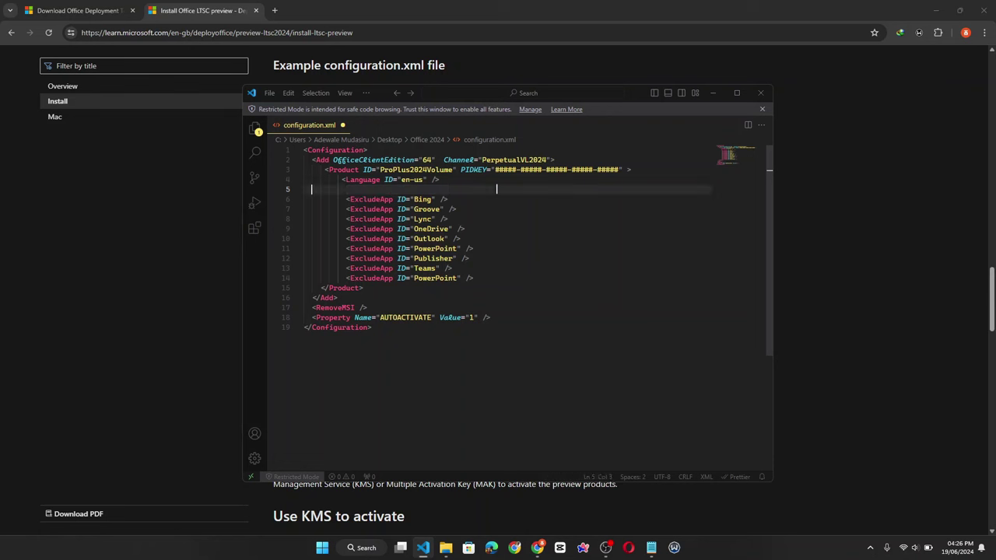
key("BackSpace")
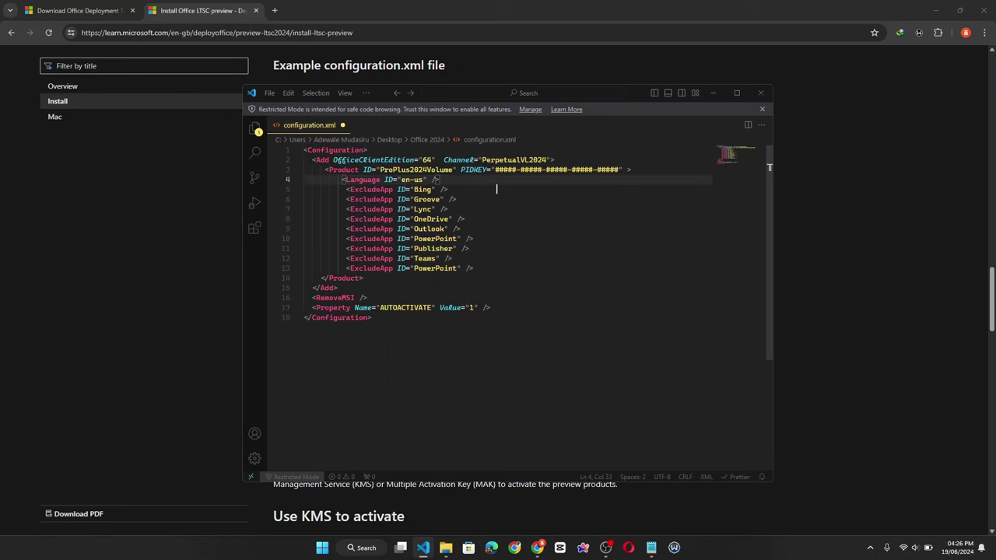
key("ctrl+z")
key("ctrl+z")
key("ctrl+s")
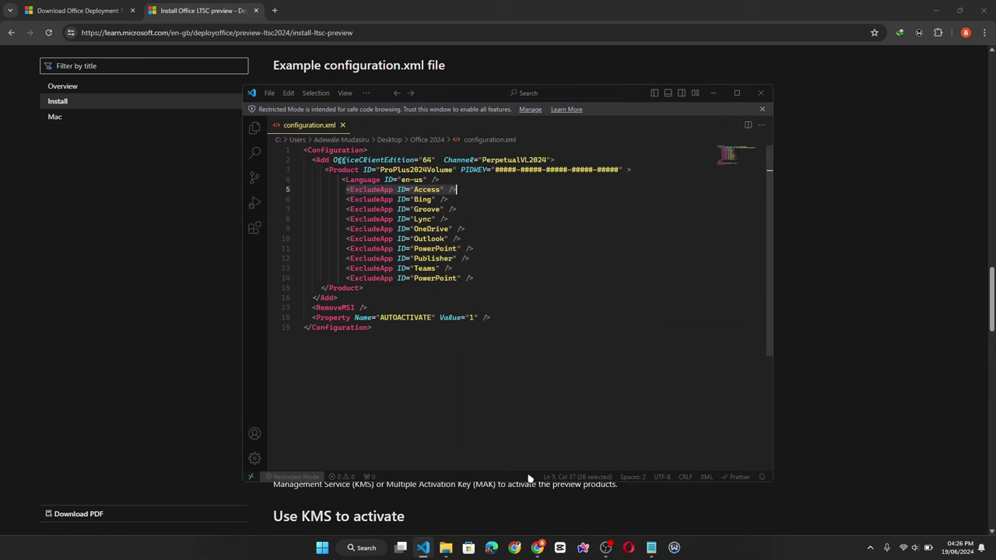
- On the docs page, select the Office LTSC 2024 key in the Use MAK to activate table
left_click(539, 549)
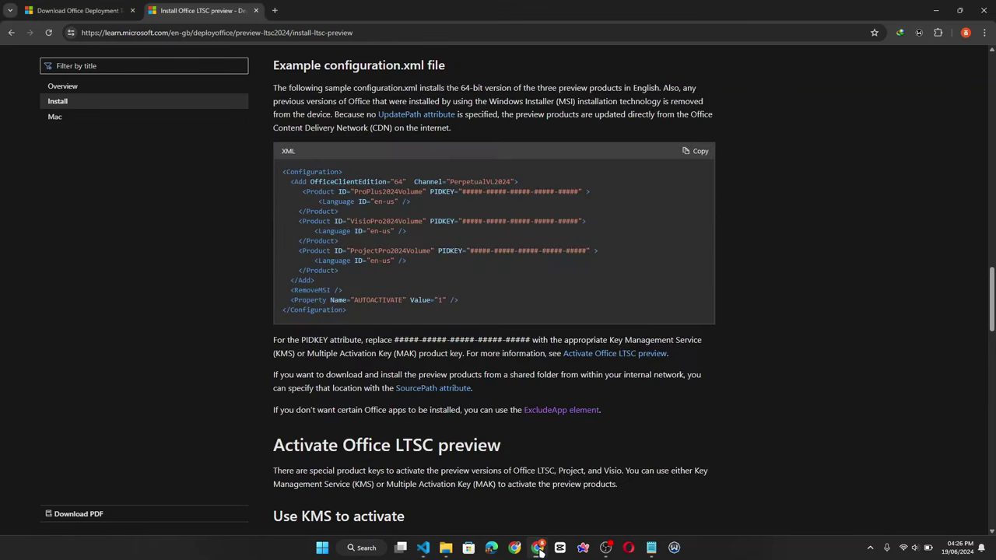
scroll(530, 401, "down", 2)
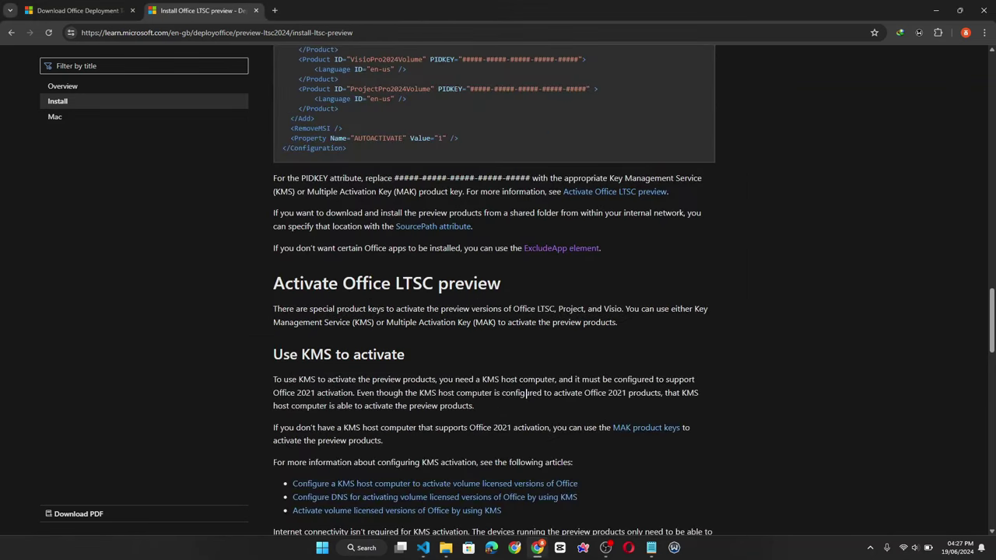
scroll(527, 397, "down", 2)
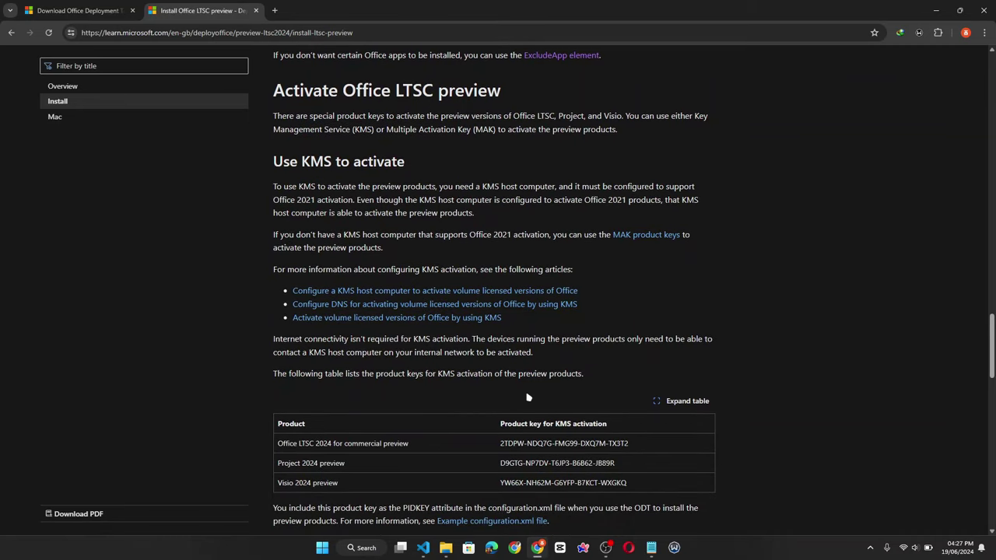
scroll(527, 398, "down", 3)
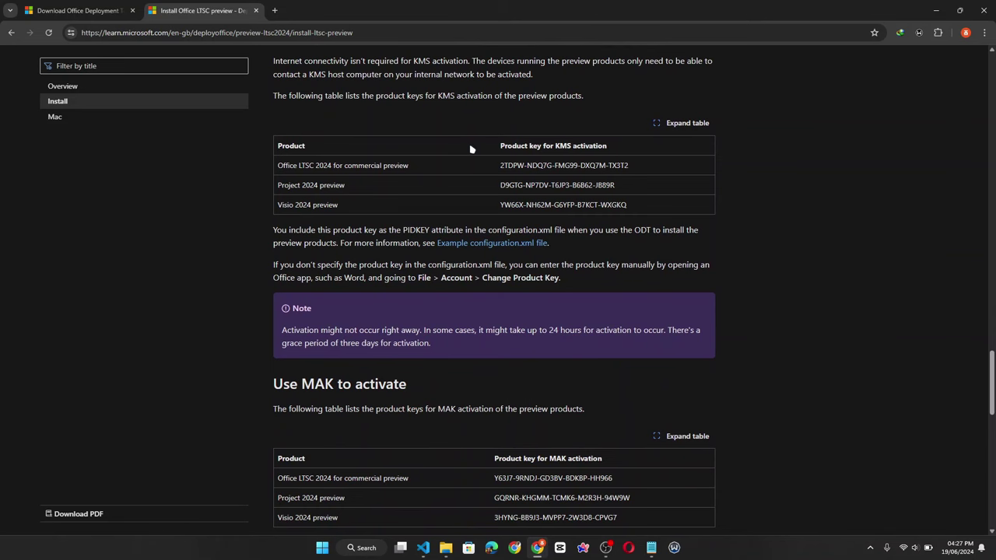
scroll(471, 149, "down", 1)
scroll(471, 149, "up", 1)
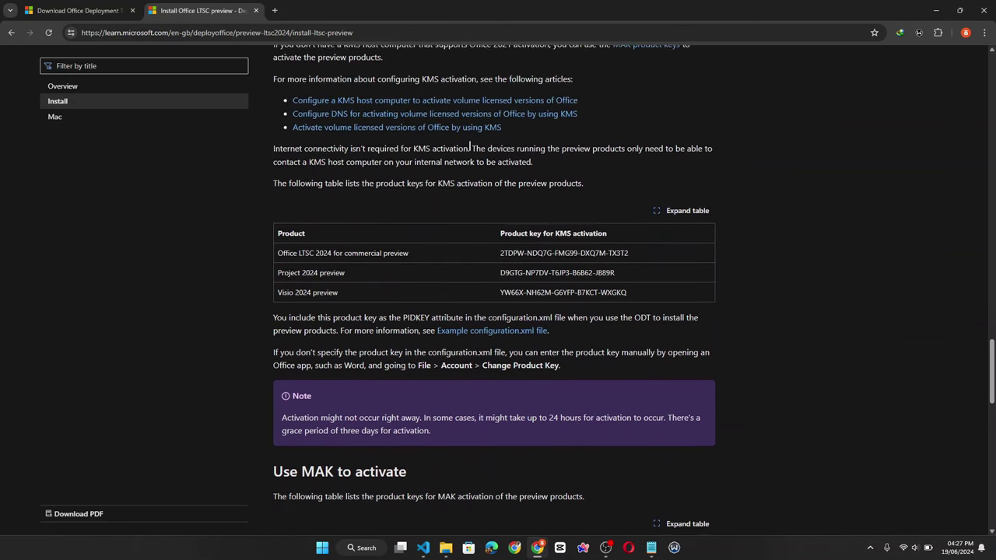
scroll(445, 230, "down", 3)
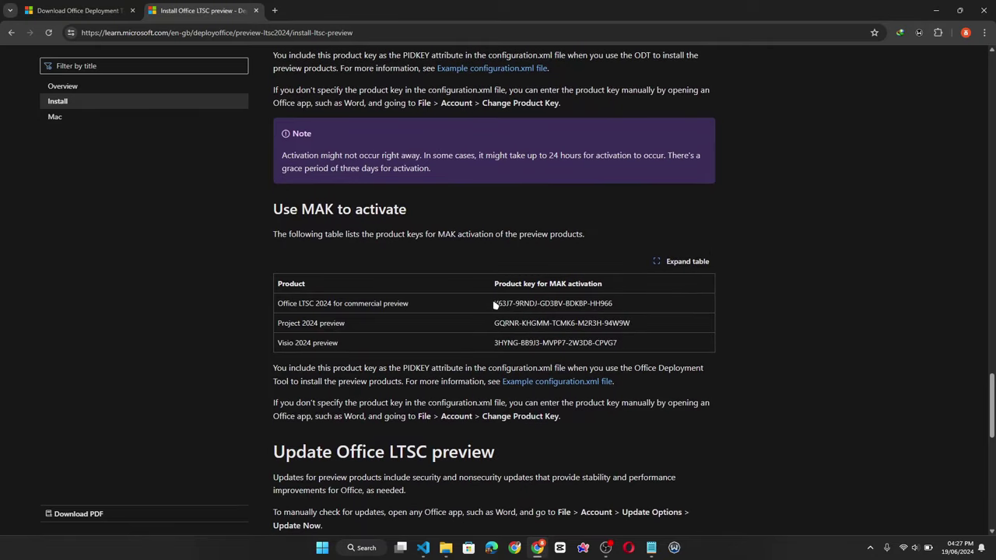
left_click_drag(495, 304, 651, 312)
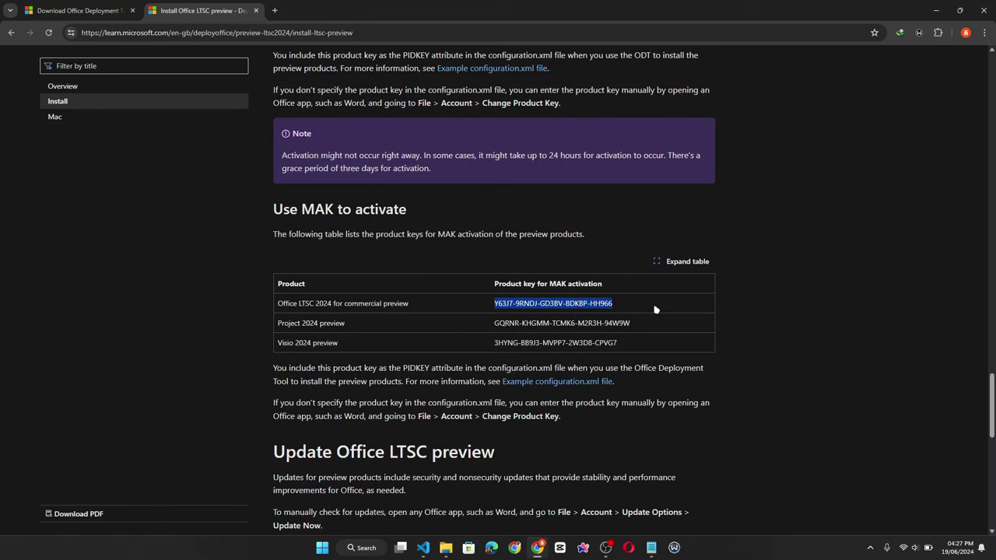
- Paste the MAK key over line 3's PIDKEY placeholder in configuration.xml, save, and close VS Code
left_click(425, 549)
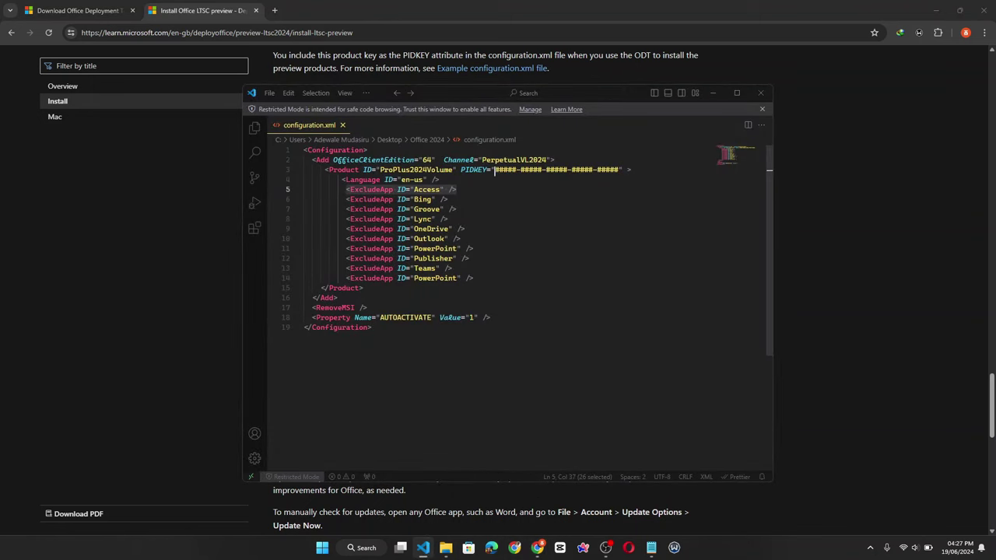
left_click_drag(495, 170, 618, 170)
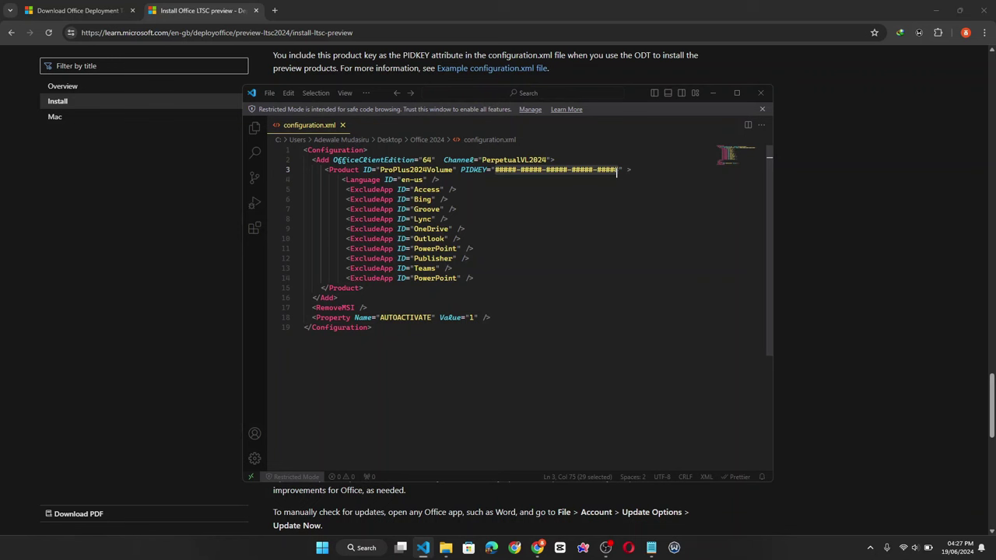
type("Y63J7-9RNDJ-GD3BV-8DKBP-HH966")
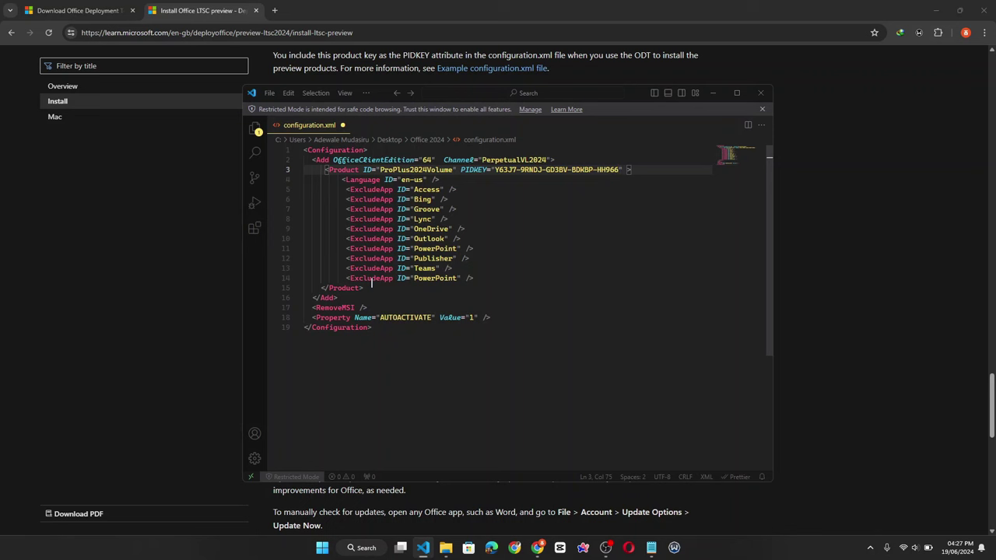
key("ctrl+s")
left_click(763, 94)
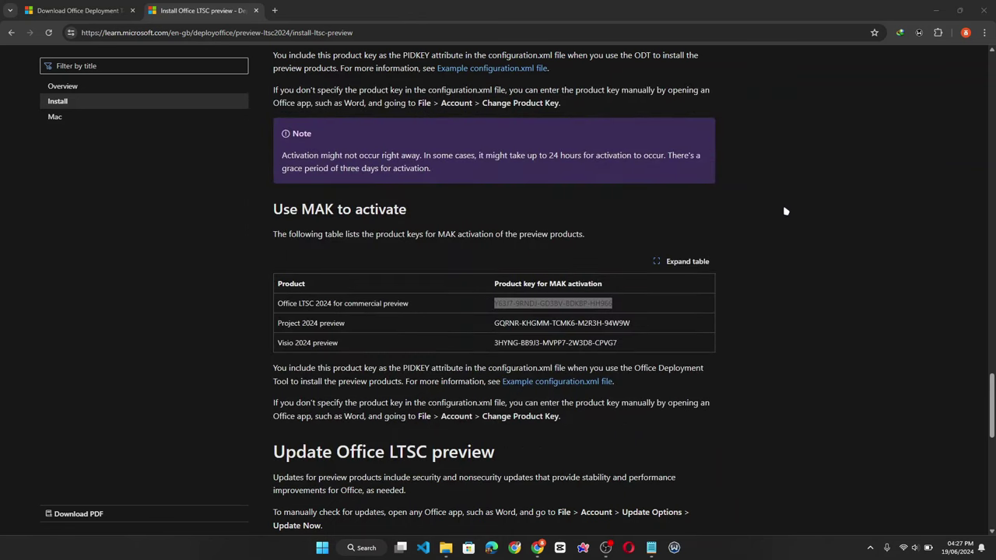
- Close the Microsoft Learn Chrome window and the Office 2024 Explorer window
left_click(786, 210)
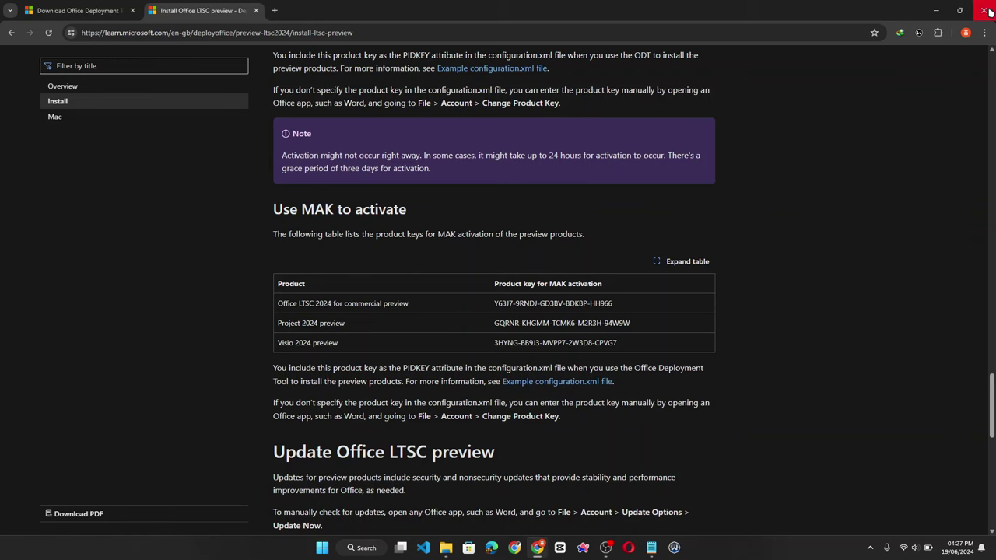
left_click(987, 11)
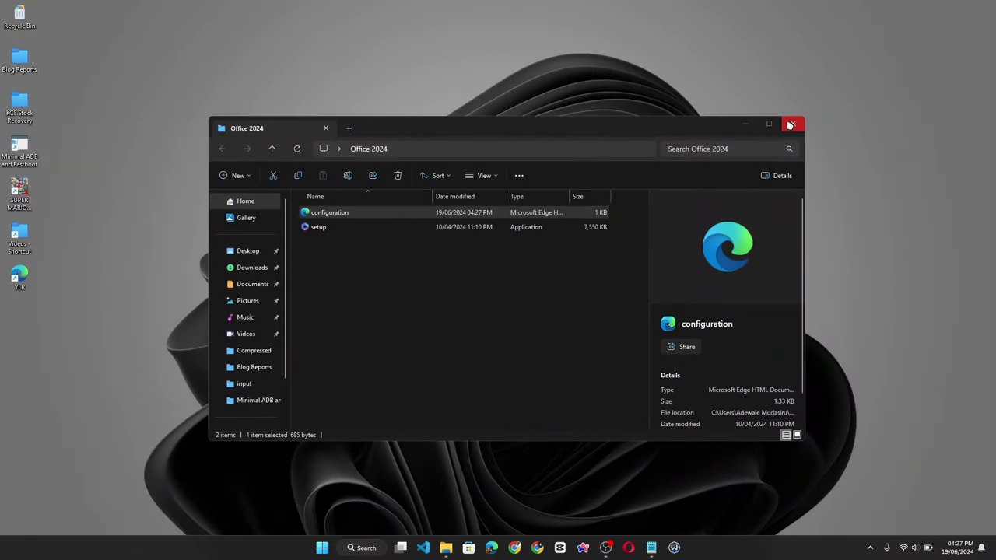
left_click(791, 125)
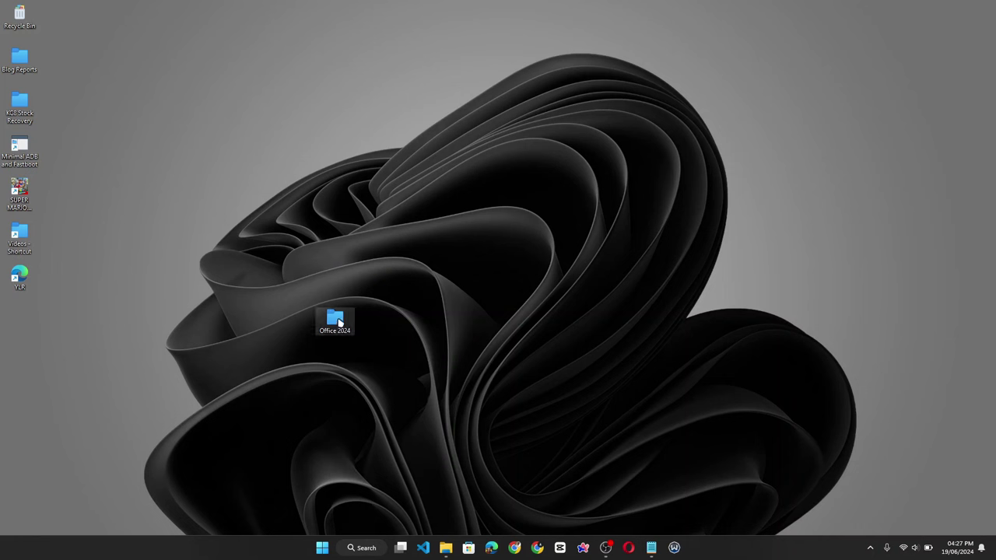
- Paste the Office 2024 folder into Local Disk (C:)
left_click(340, 322)
left_click(446, 548)
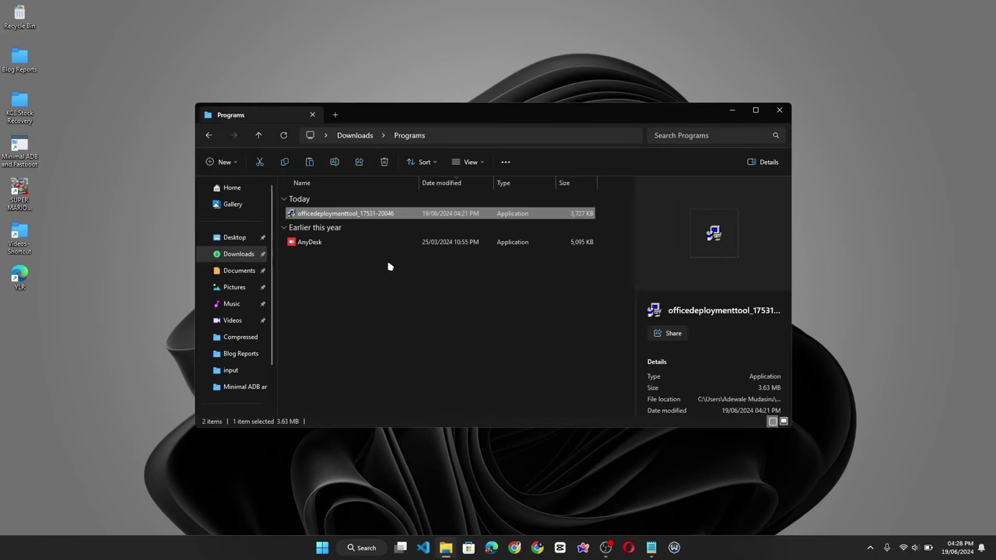
scroll(234, 370, "down", 2)
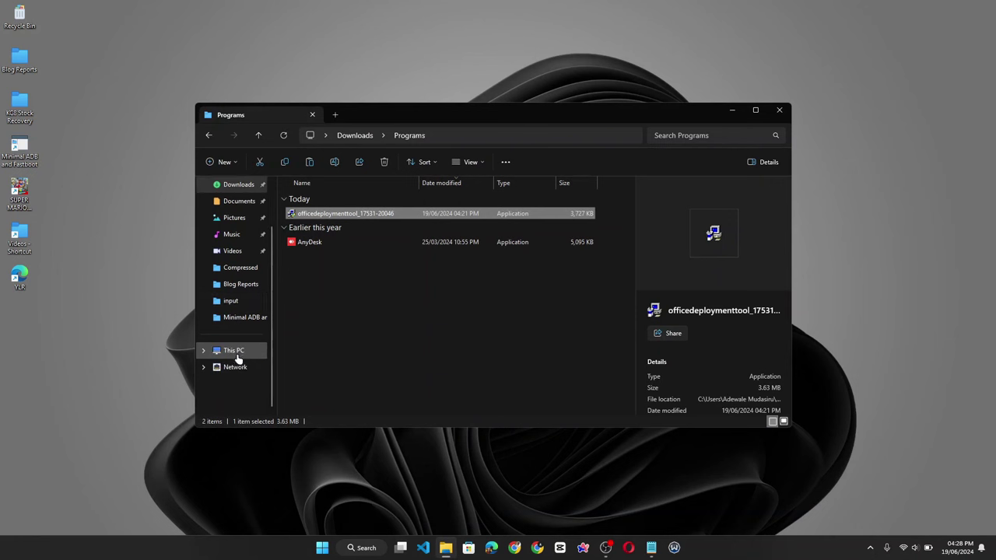
left_click(238, 354)
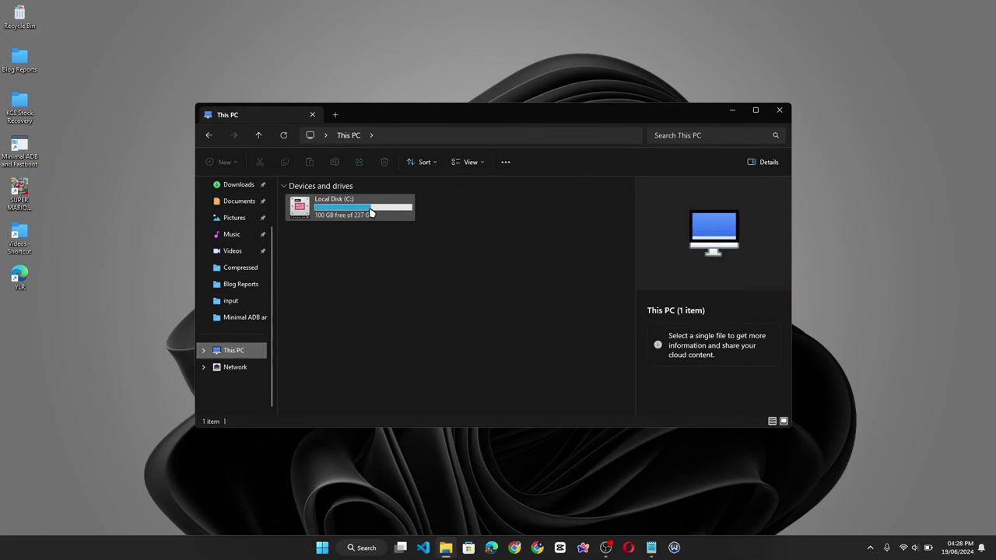
left_click(370, 211)
double_click(370, 212)
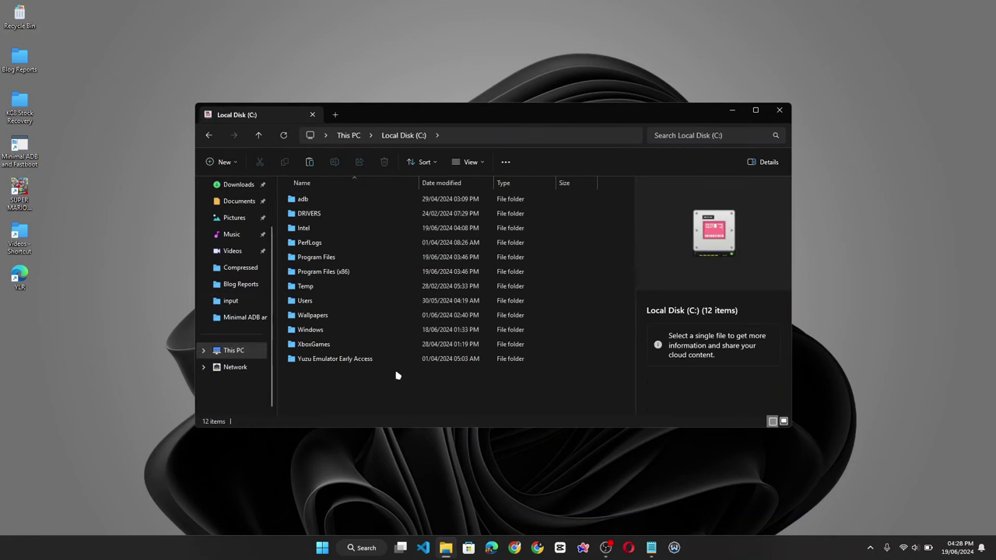
key("ctrl+v")
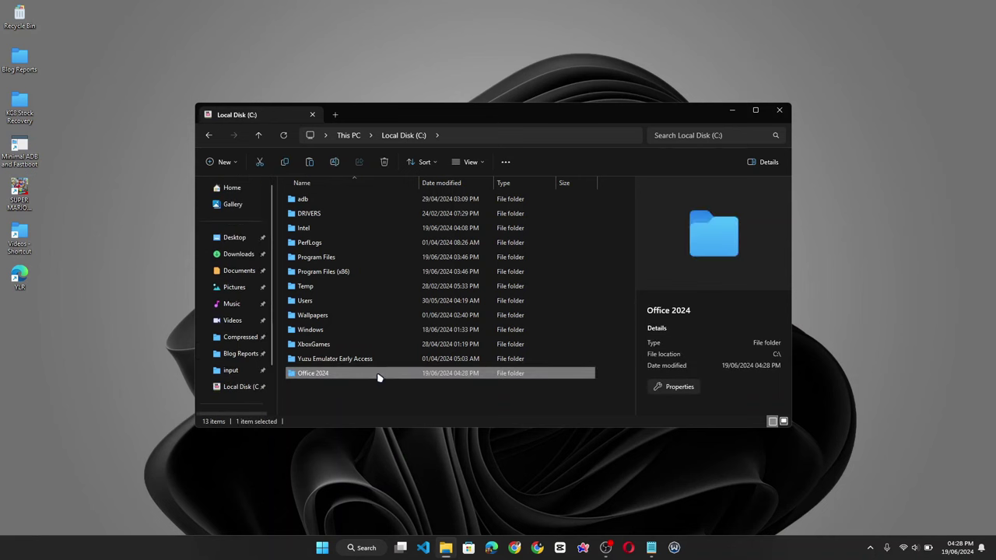
- Open C:\Office 2024 and select its full path in the address bar
double_click(387, 374)
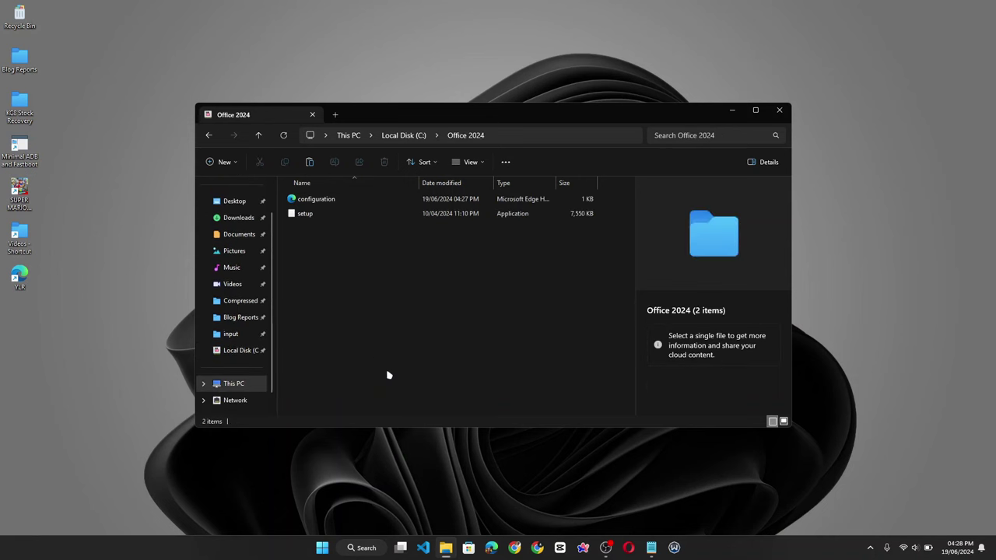
left_click(548, 137)
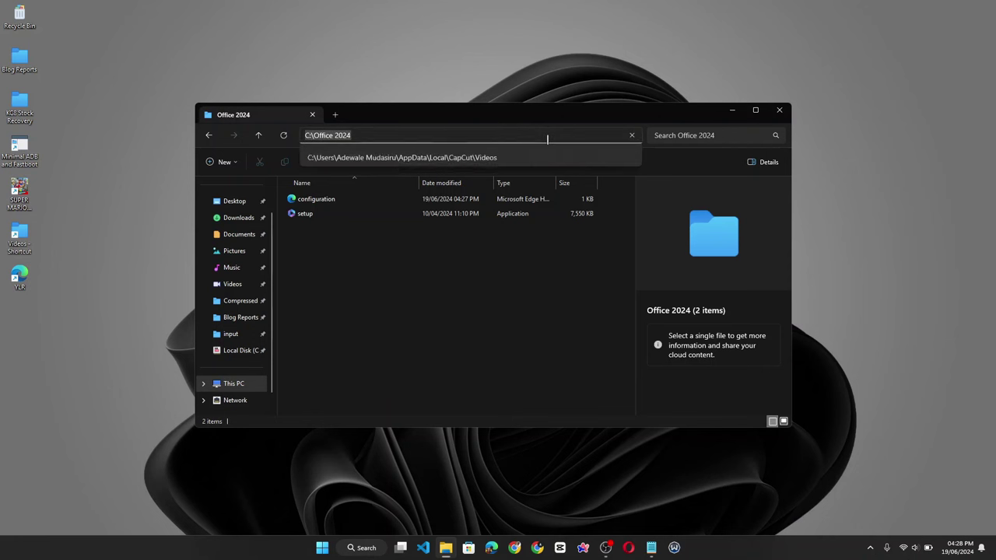
left_click(488, 132)
key("ctrl+a")
key("ctrl+c")
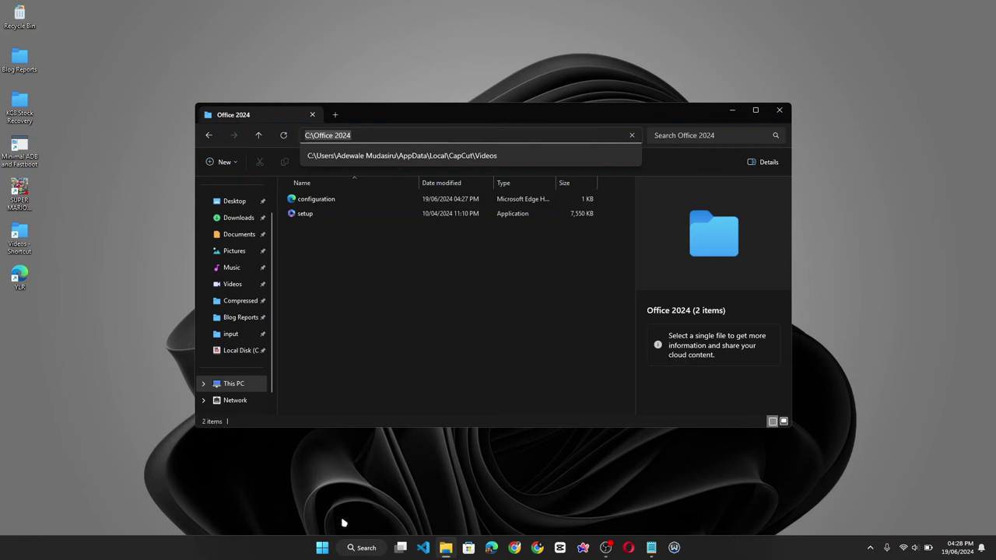
- Launch Command Prompt and change directory to the pasted C:\Office 2024 path
left_click(322, 547)
type("cmd")
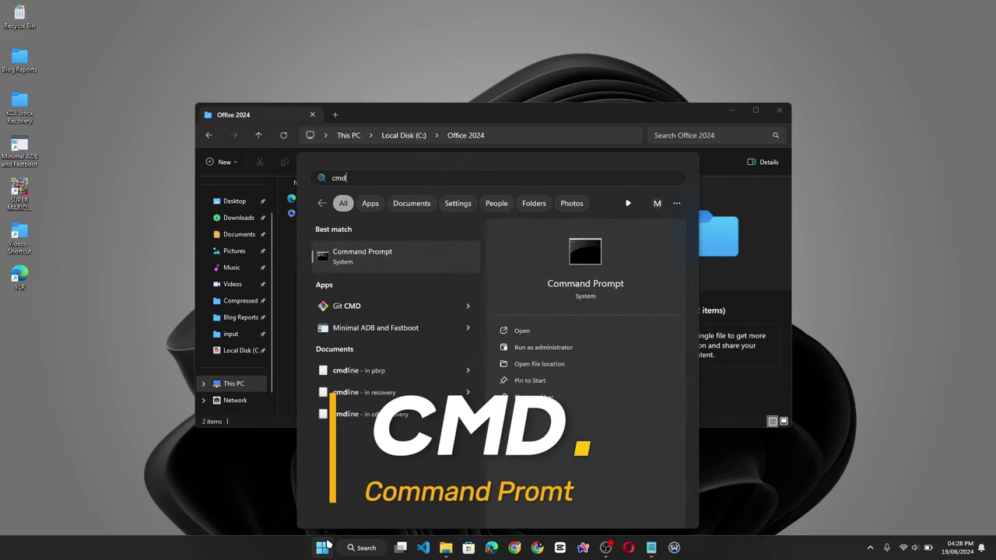
left_click(325, 546)
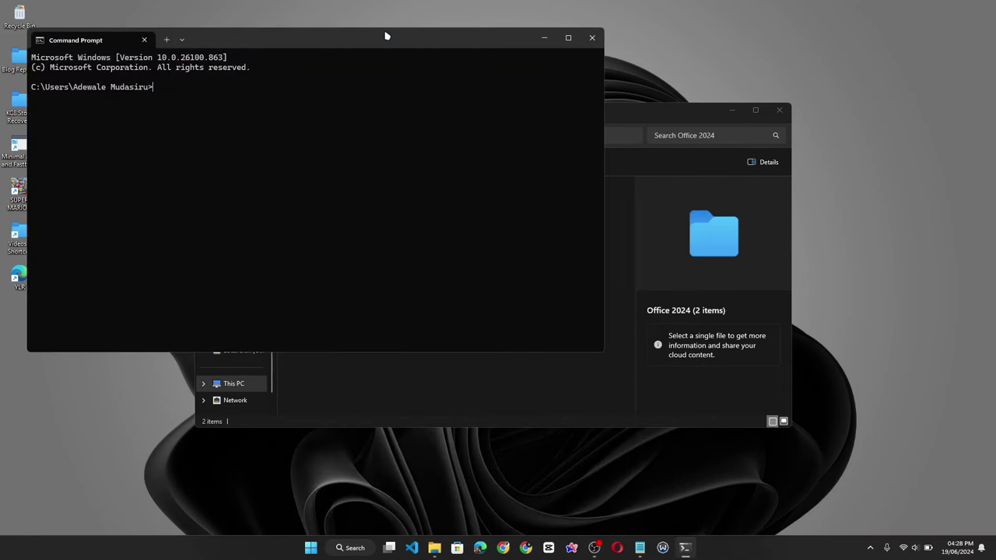
left_click_drag(387, 35, 571, 95)
type("cd")
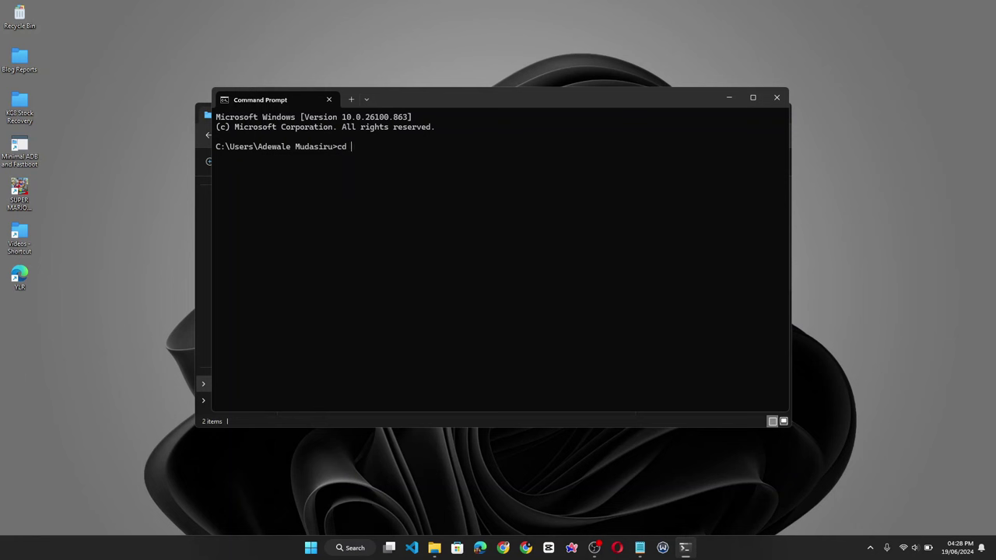
key("ctrl+v")
key("Return")
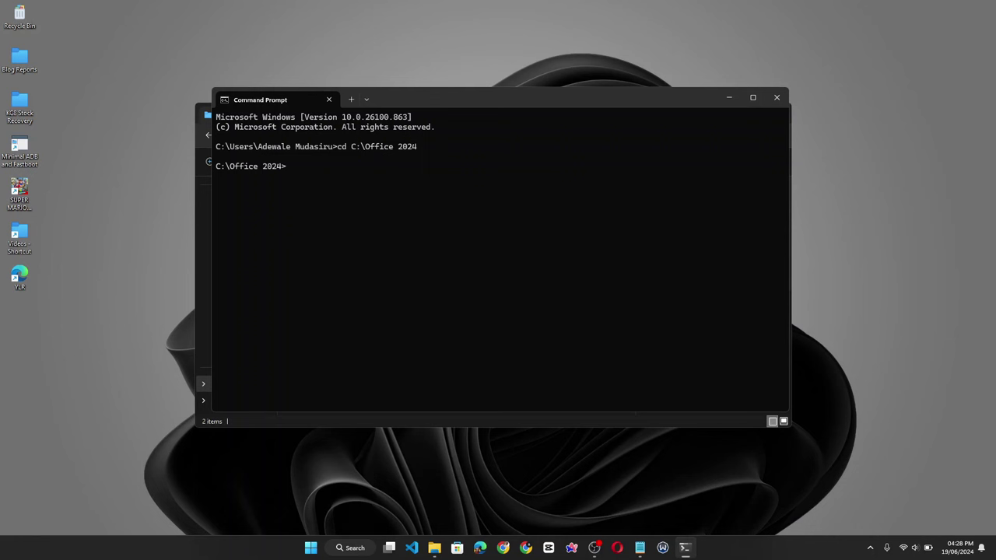
- Start typing setup.exe /configure configuration.xml at the prompt
key("Up")
key("BackSpace")
key("BackSpace")
key("BackSpace")
key("BackSpace")
key("BackSpace")
key("BackSpace")
key("BackSpace")
key("BackSpace")
key("BackSpace")
key("BackSpace")
key("BackSpace")
key("BackSpace")
key("BackSpace")
key("BackSpace")
key("BackSpace")
key("BackSpace")
key("BackSpace")
type("setup.exe /configure configg")
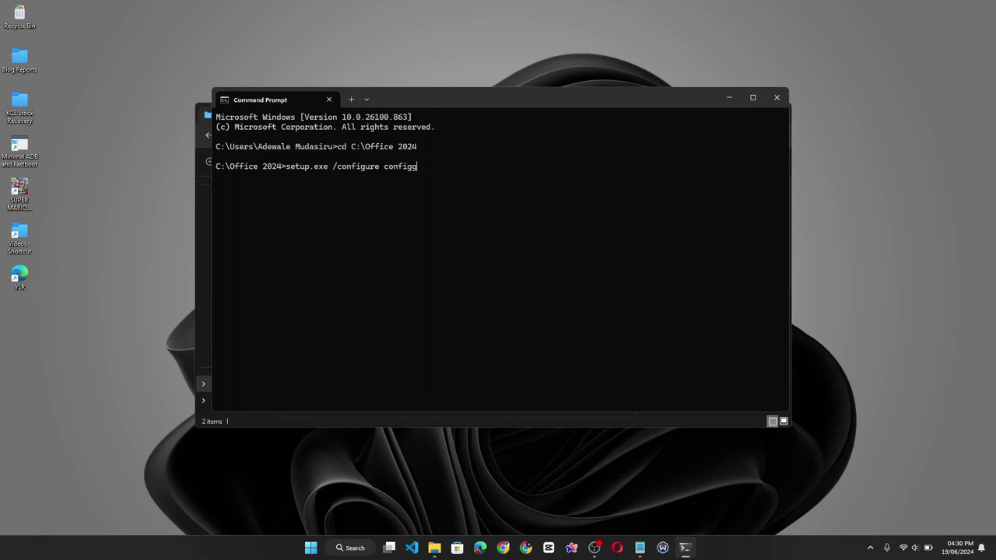
- Fix the typo and complete setup.exe /configure configuration.xml, letting the Office install finish
key("BackSpace")
type("urati")
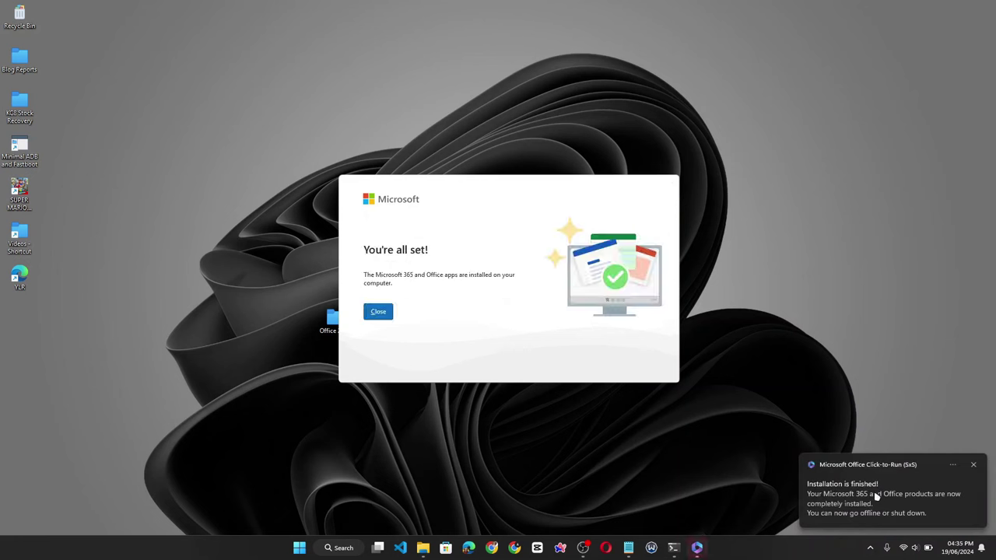
- Dismiss the install-complete message, launch Word from Start, and accept the license agreement
left_click(385, 313)
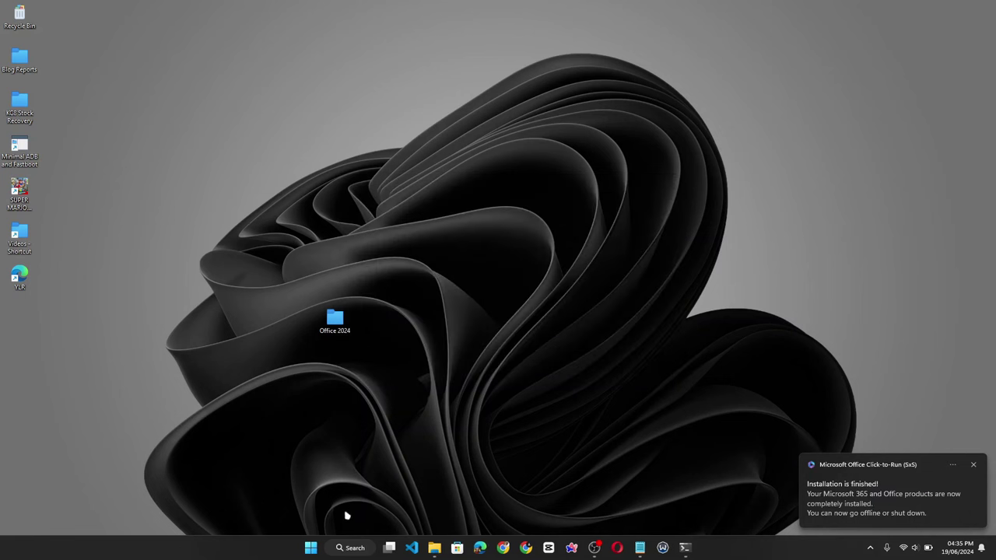
left_click(311, 548)
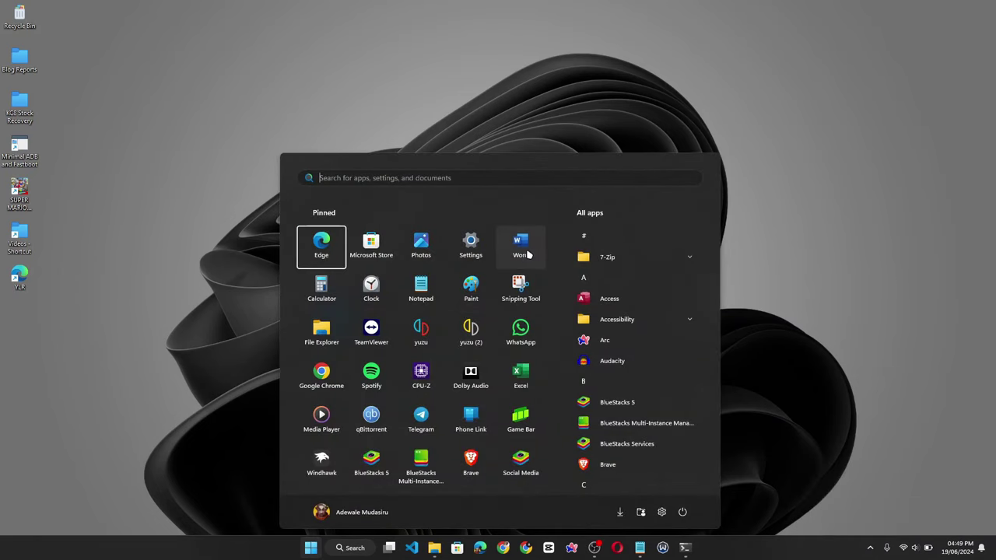
right_click(527, 254)
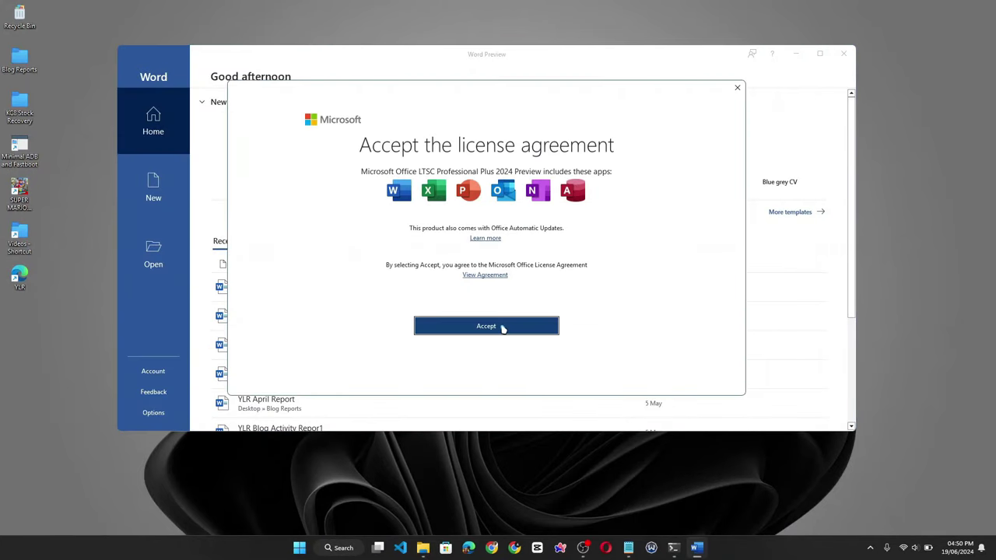
left_click(502, 327)
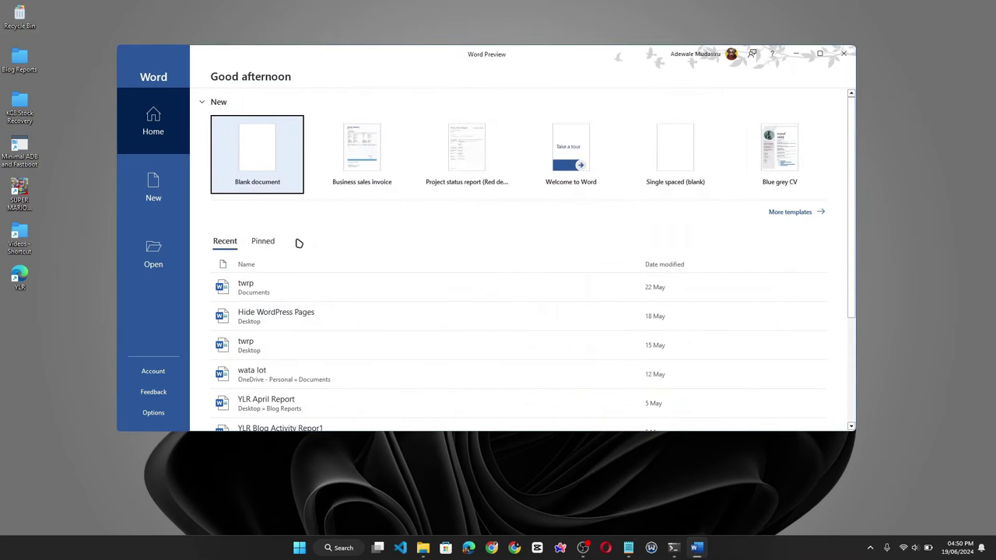
- Create a blank document with test text and check activation on File > Account
left_click(264, 172)
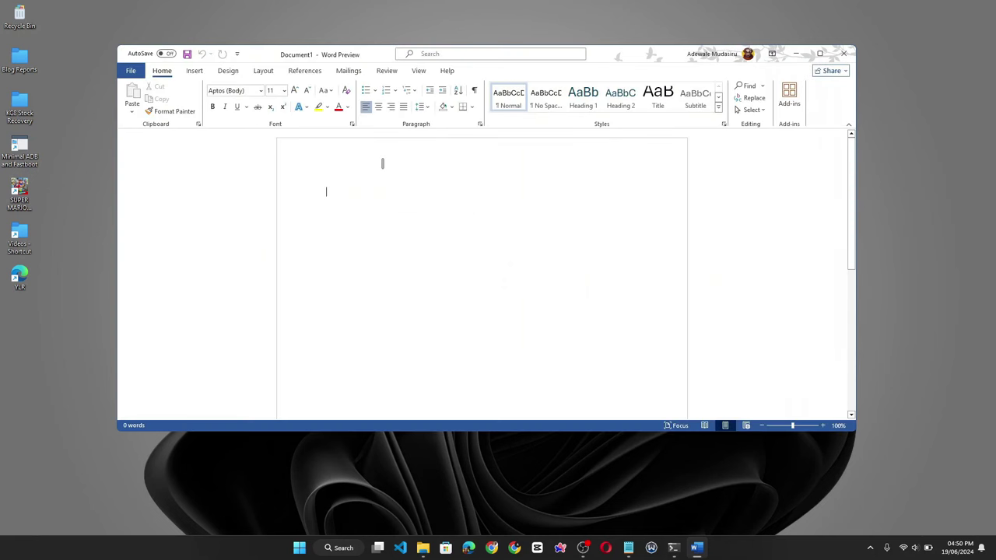
type("Therhjere jksdfjdfds")
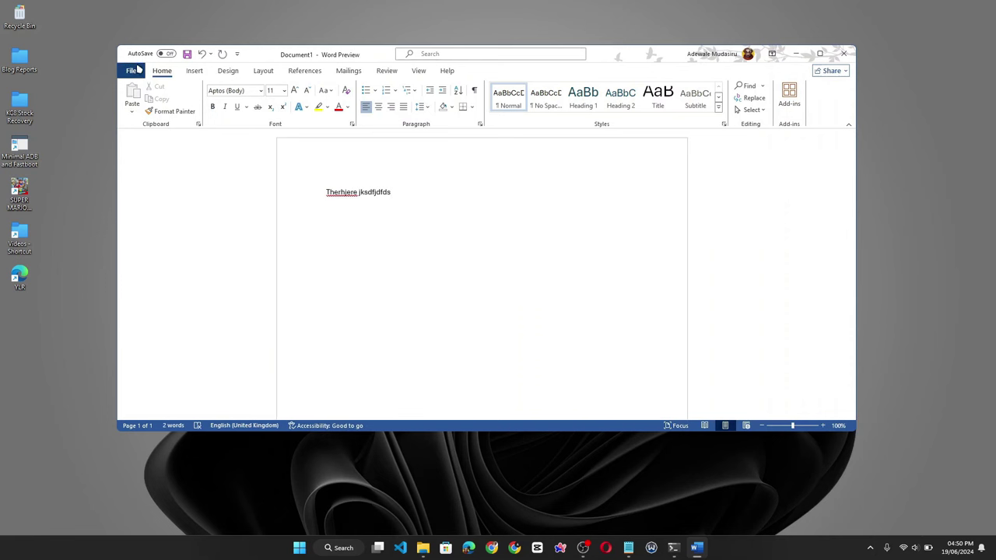
left_click(132, 71)
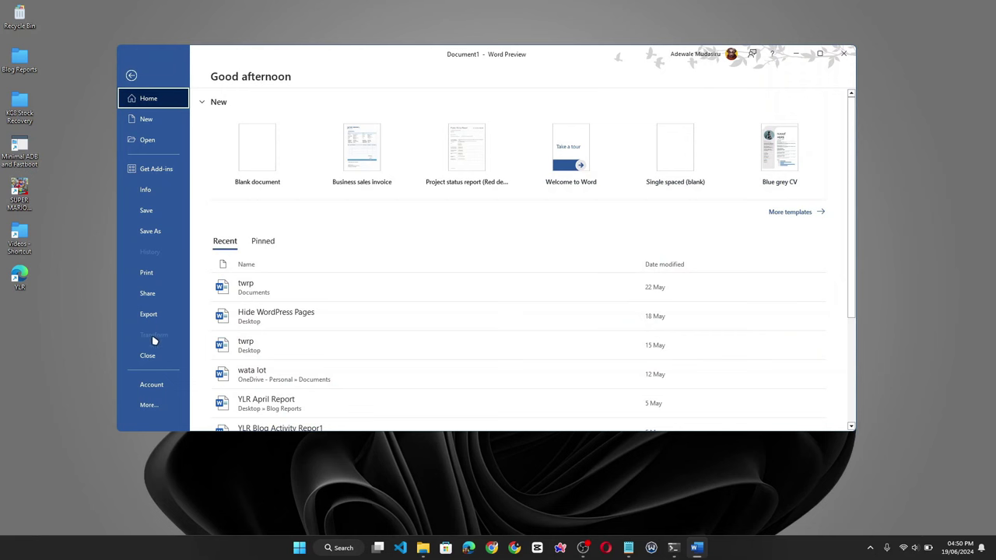
left_click(153, 385)
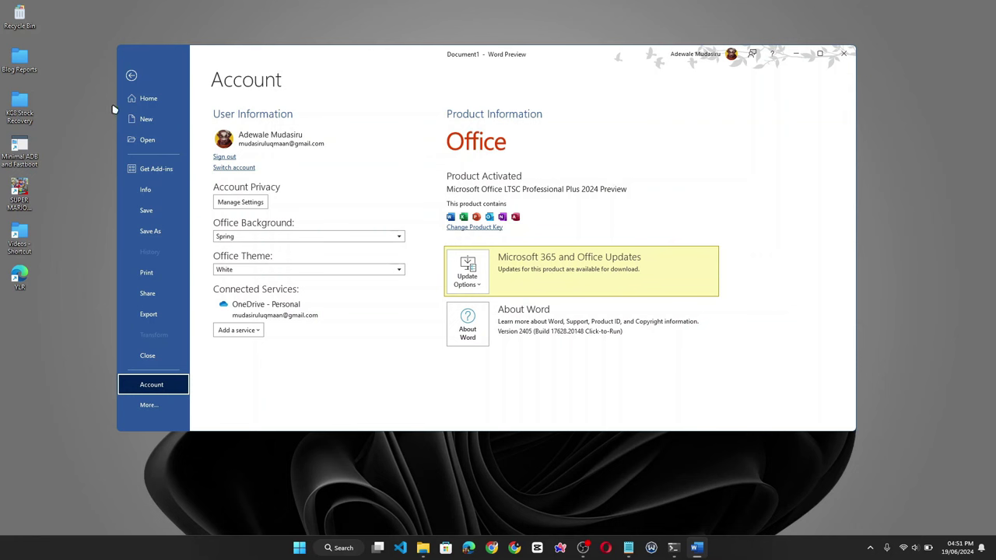
- Add more test text, recheck the Account page, then close the document without saving
left_click(133, 76)
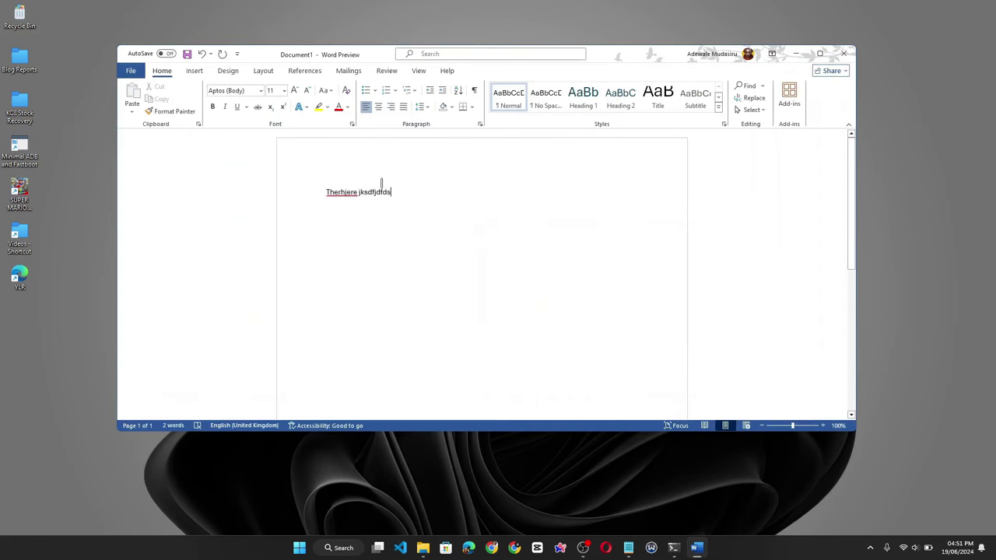
left_click(382, 191)
type("vvcnvcxvncxvnmc")
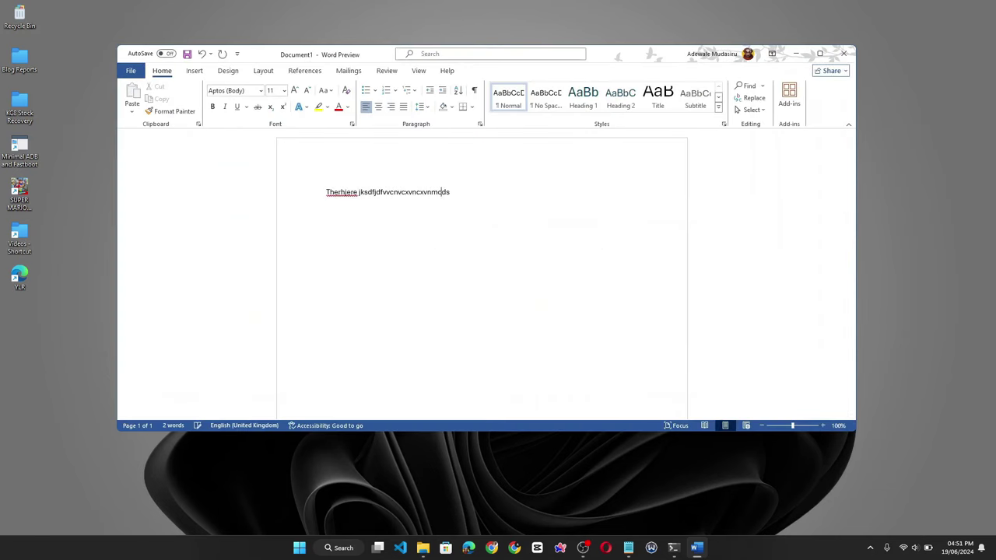
left_click(131, 70)
left_click(172, 390)
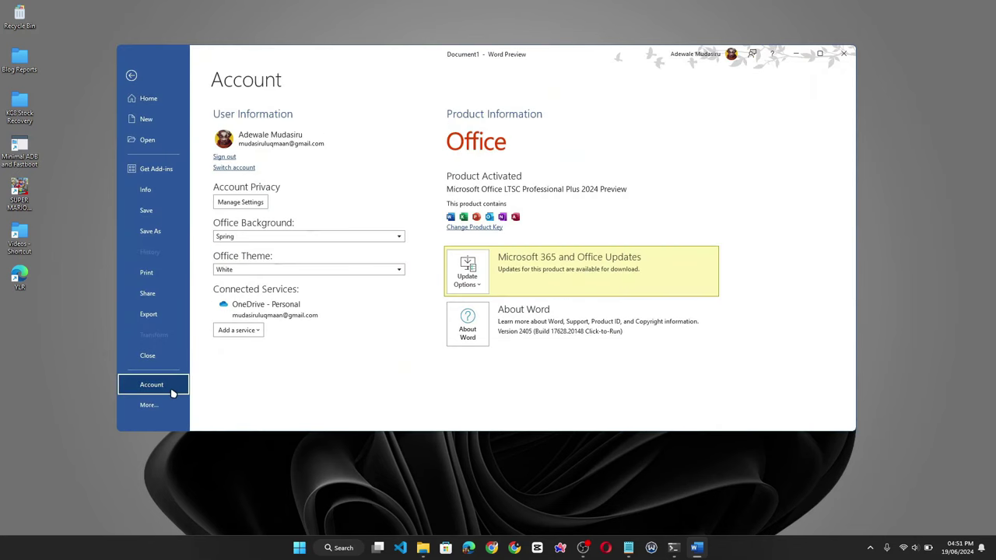
key("Escape")
left_click(847, 55)
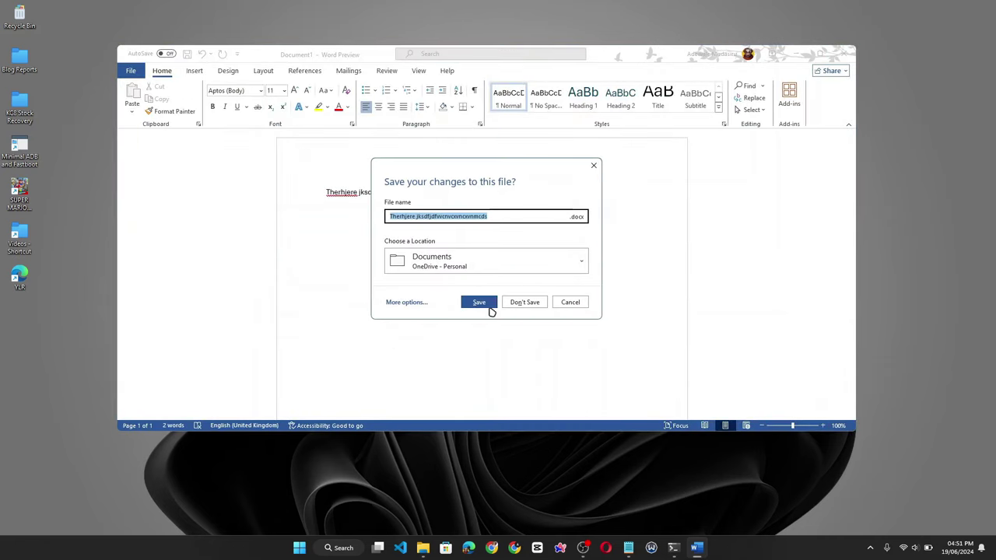
left_click(515, 306)
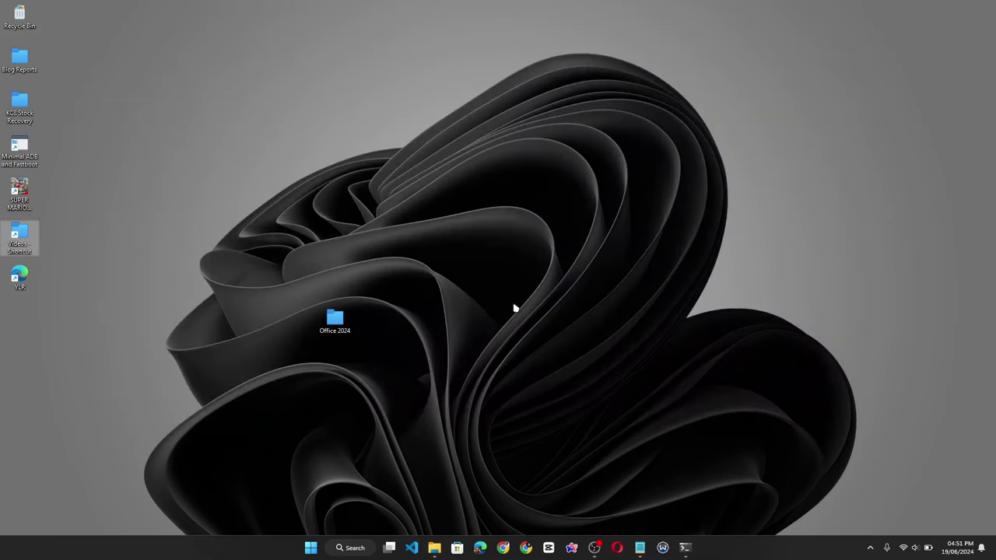
- Launch Excel from Start and view its Account page showing Product Activated
key("super")
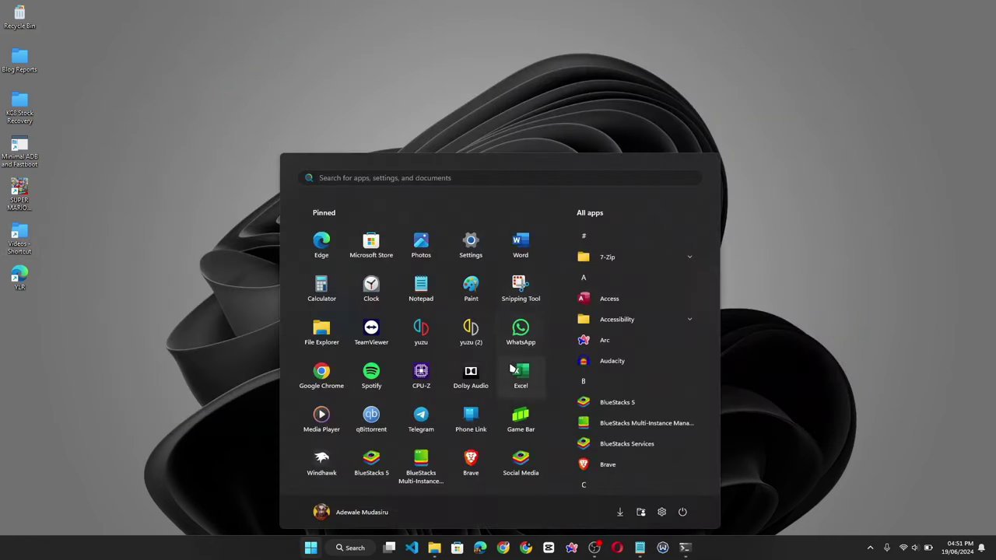
right_click(517, 375)
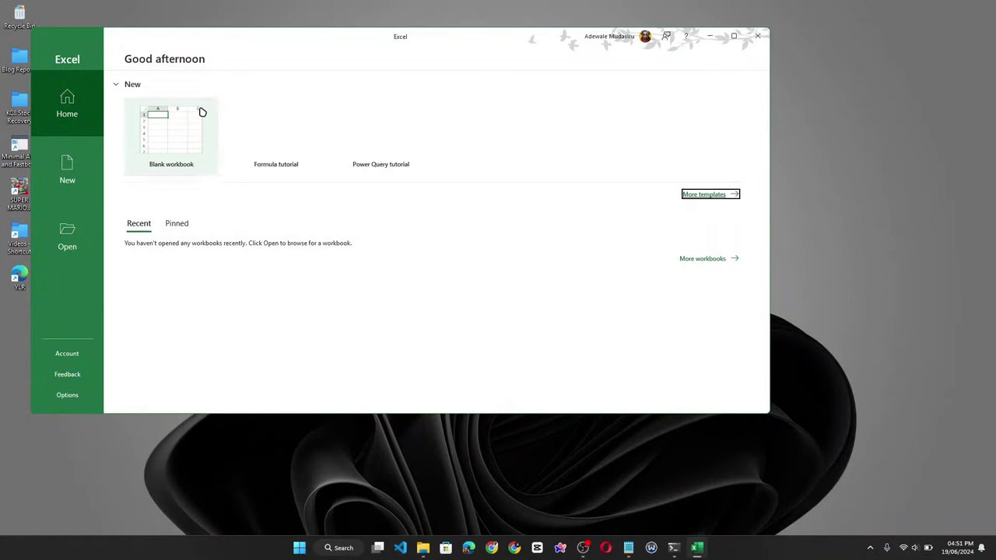
left_click(70, 359)
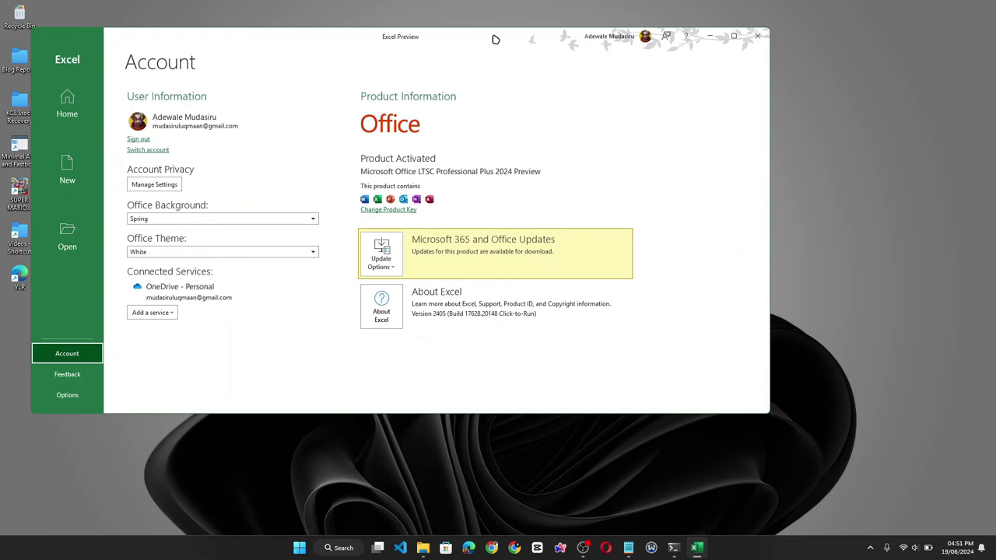
left_click_drag(494, 37, 576, 50)
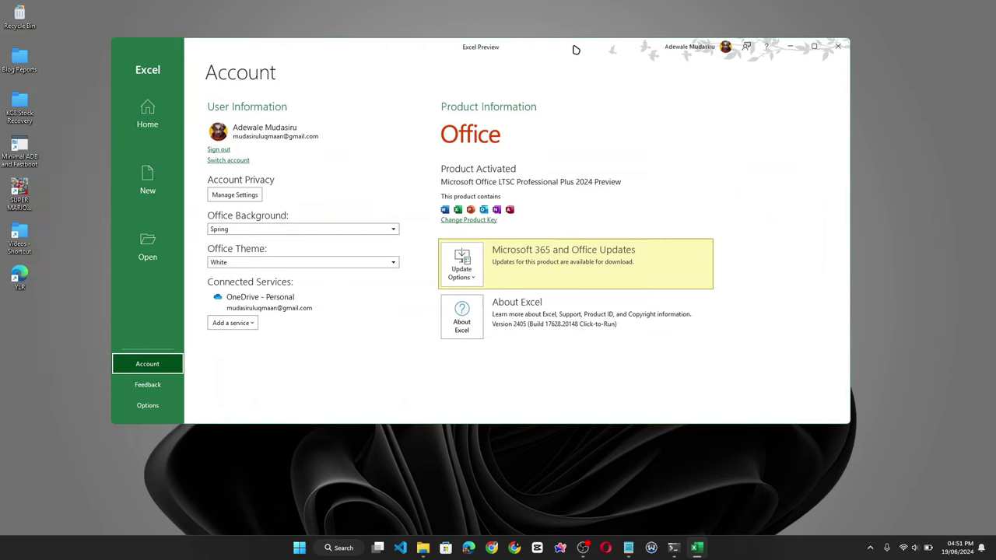